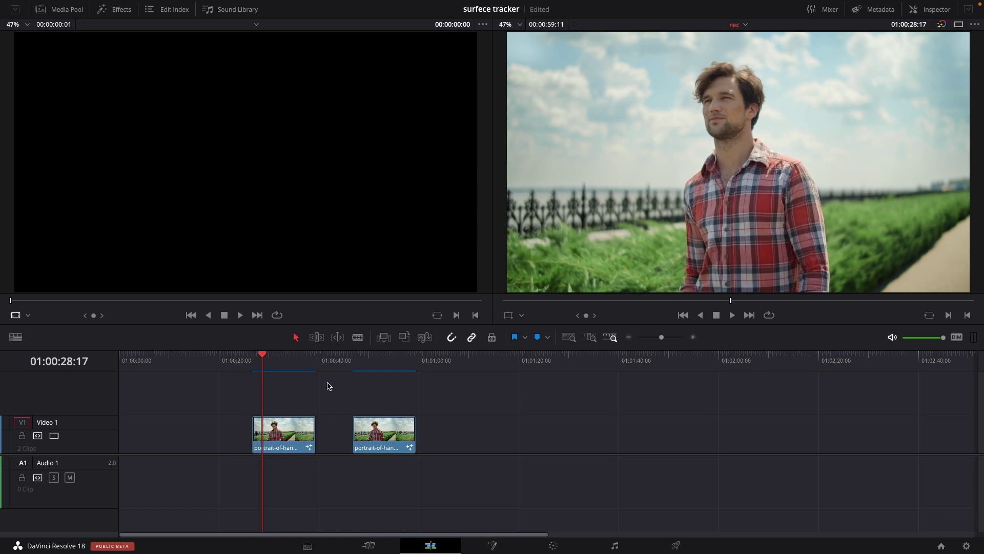
On the Color page, insert a Surface Tracker node after node 01
left_click(553, 546)
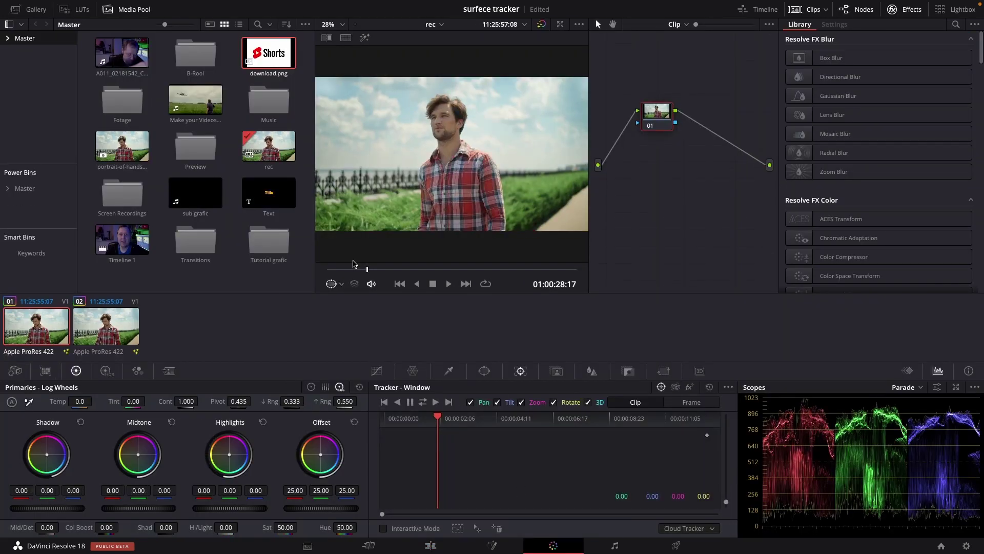
left_click(956, 24)
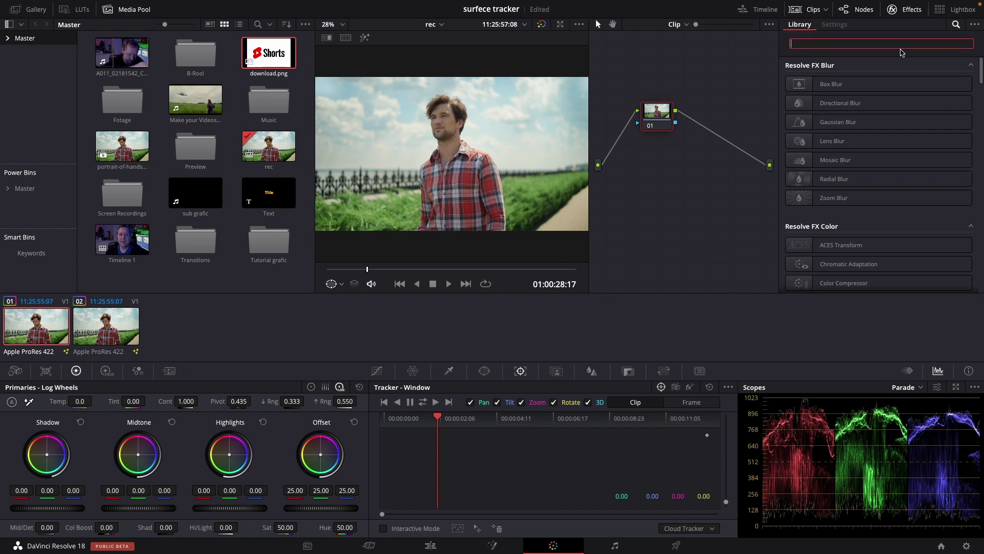
type("s")
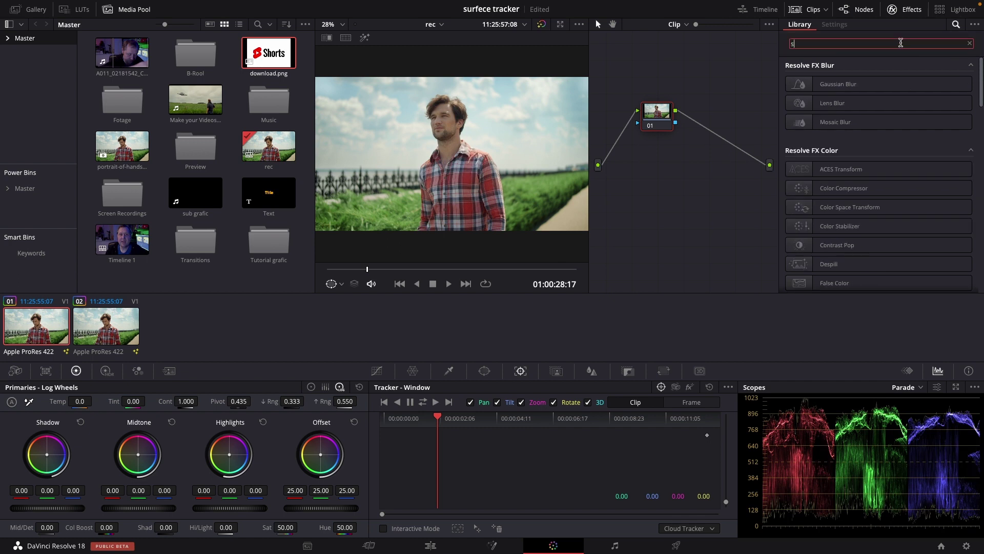
type("ur")
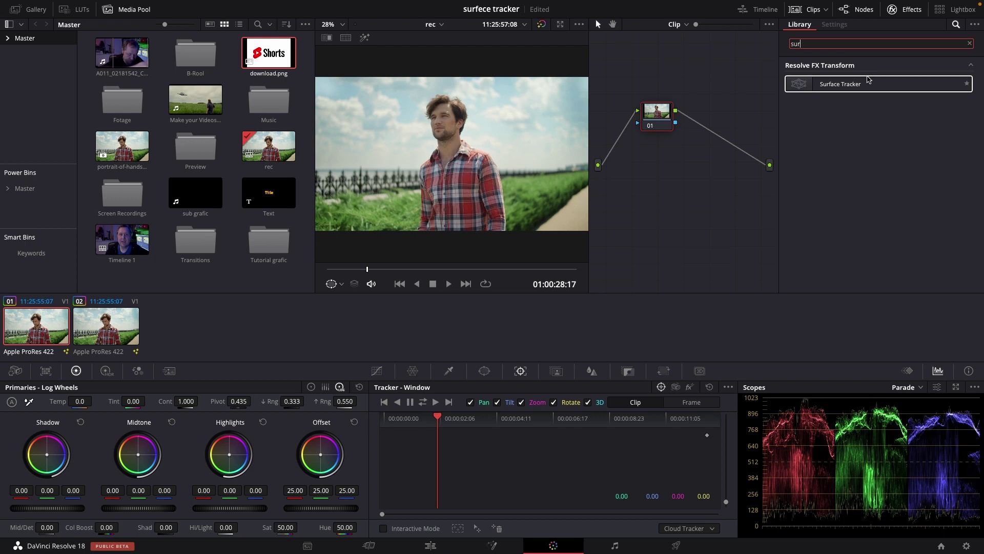
left_click_drag(841, 84, 727, 142)
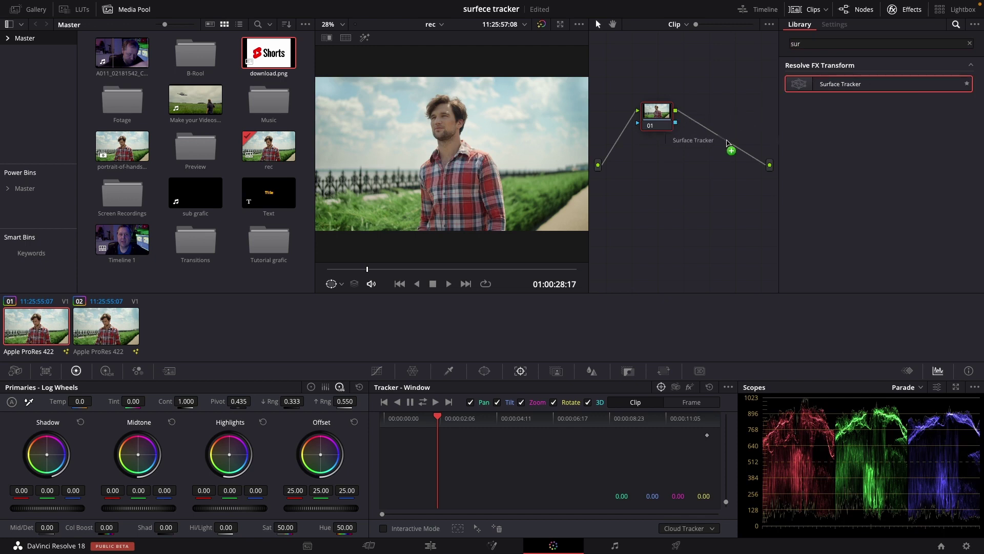
left_click_drag(727, 142, 737, 156)
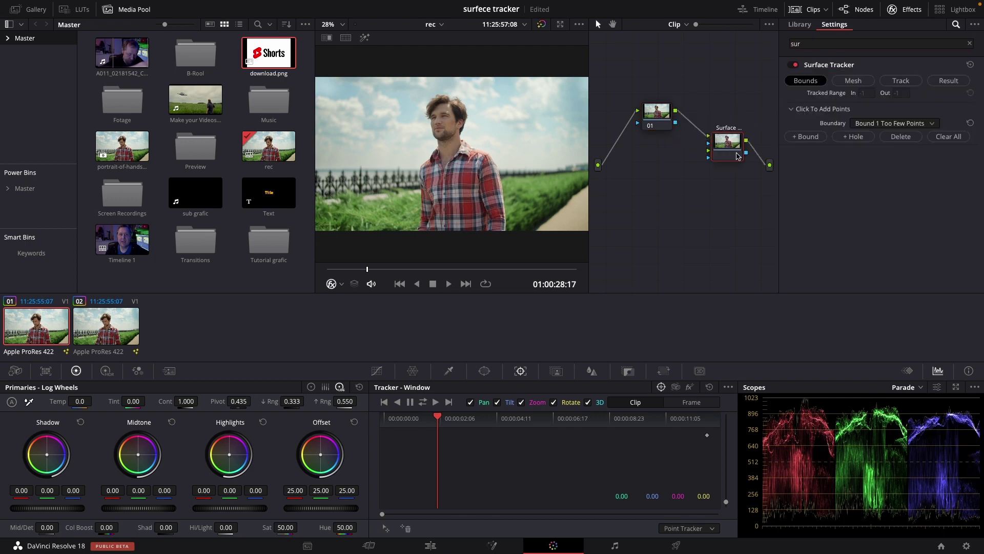
Tidy the nodes, add download.png as a matte node, and close the Media Pool
left_click_drag(655, 115, 650, 143)
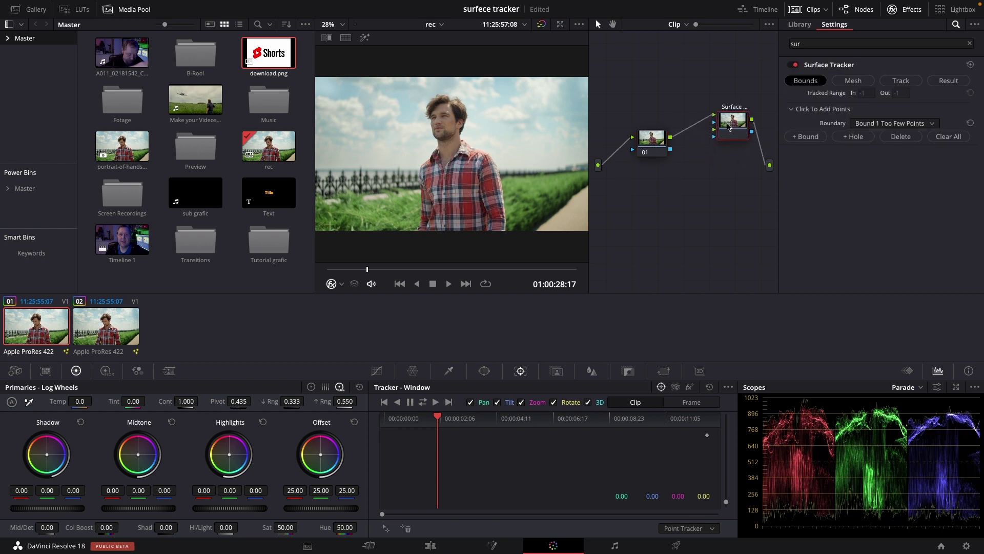
mouse_move(723, 153)
left_mouse_down()
mouse_move(729, 138)
mouse_move(729, 161)
left_mouse_up()
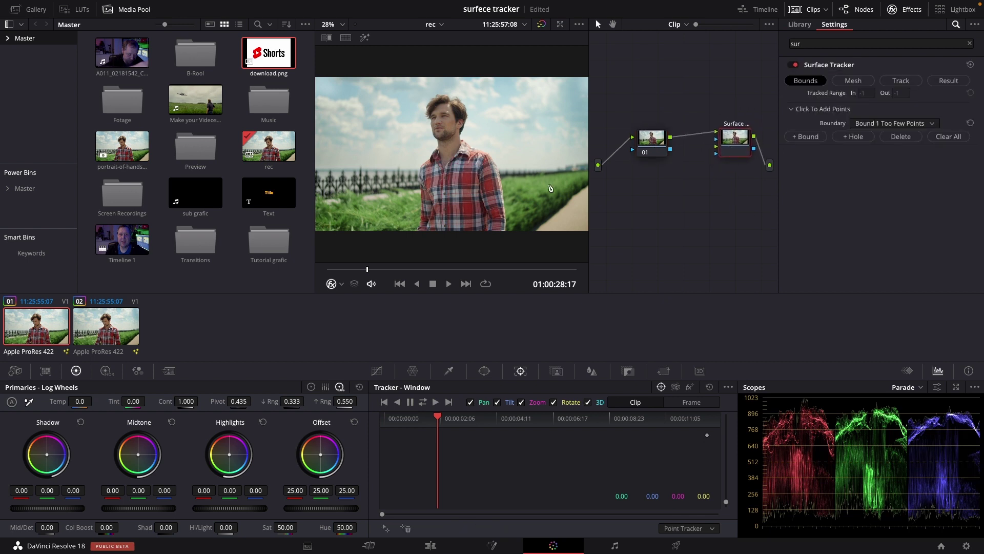
left_click_drag(268, 52, 644, 246)
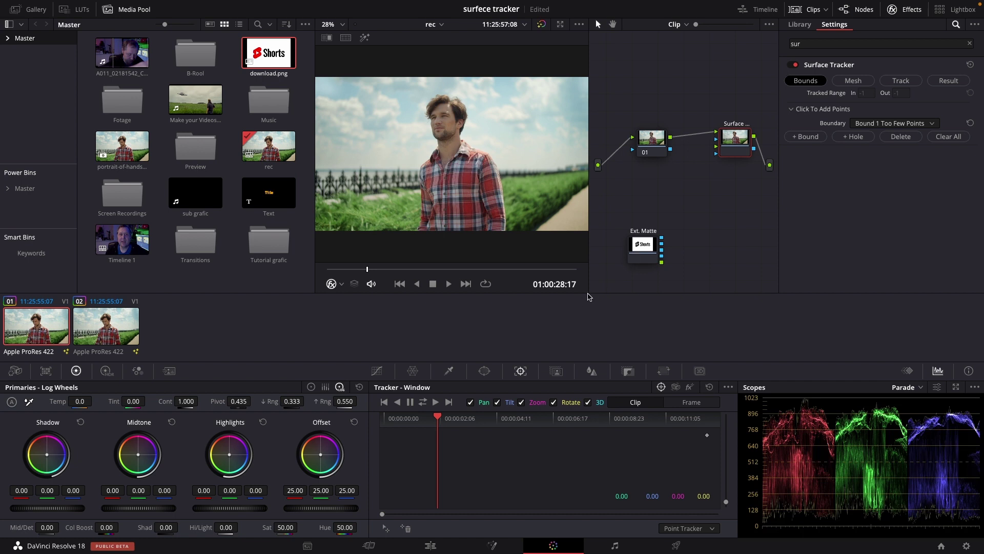
left_click(108, 10)
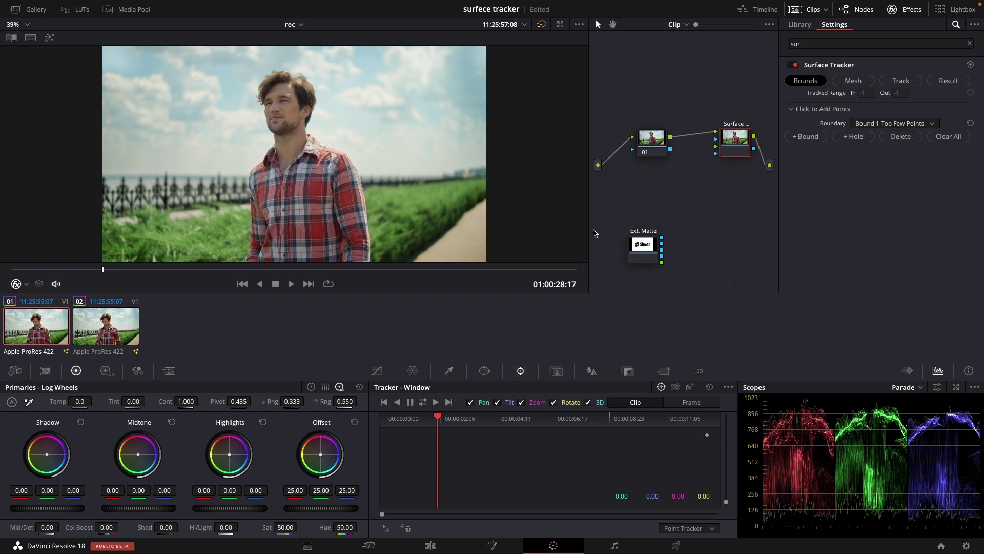
At 01:00:31:15, draw a tracking boundary around the shirt's chest
left_click_drag(102, 273, 233, 283)
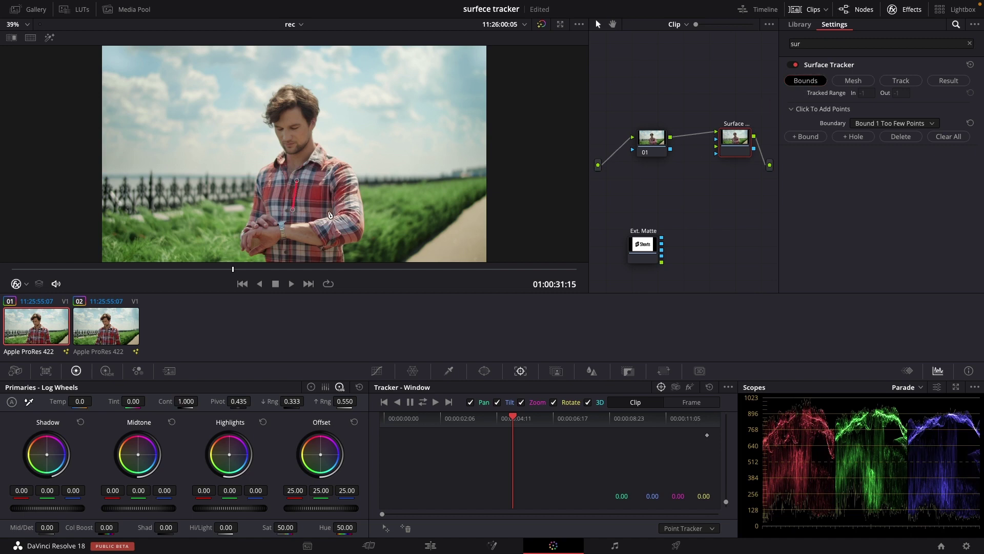
left_click(326, 213)
Generate mesh points inside the shirt boundary and track the surface in both directions
left_click(849, 85)
scroll(314, 201, "down", 1)
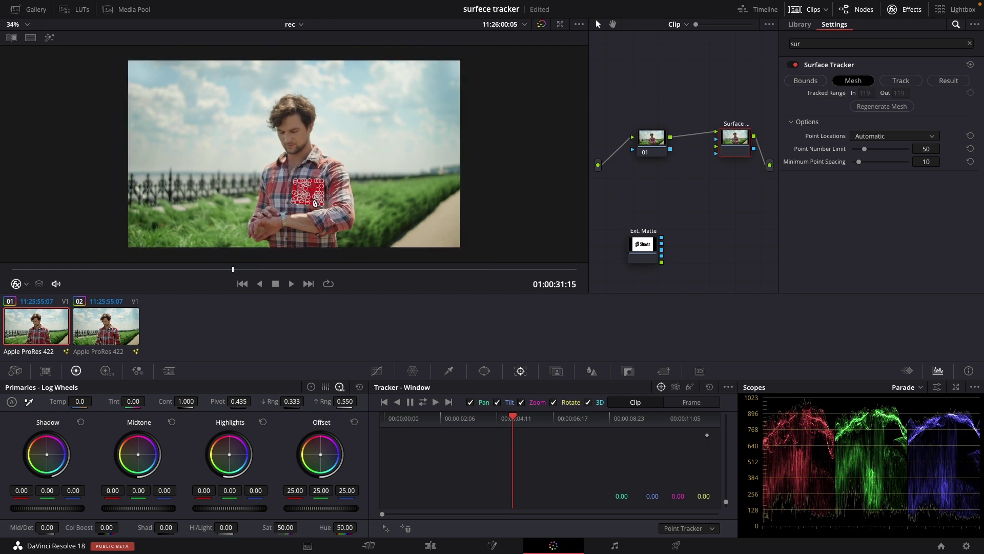
scroll(314, 202, "up", 1)
scroll(314, 202, "up", 1)
scroll(323, 199, "up", 1)
scroll(350, 190, "up", 1)
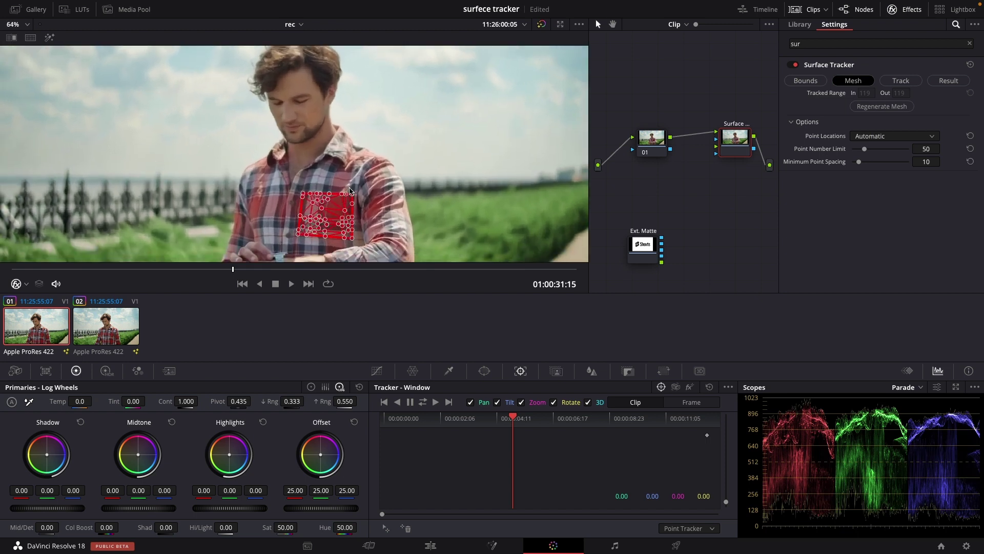
left_click_drag(351, 190, 363, 146)
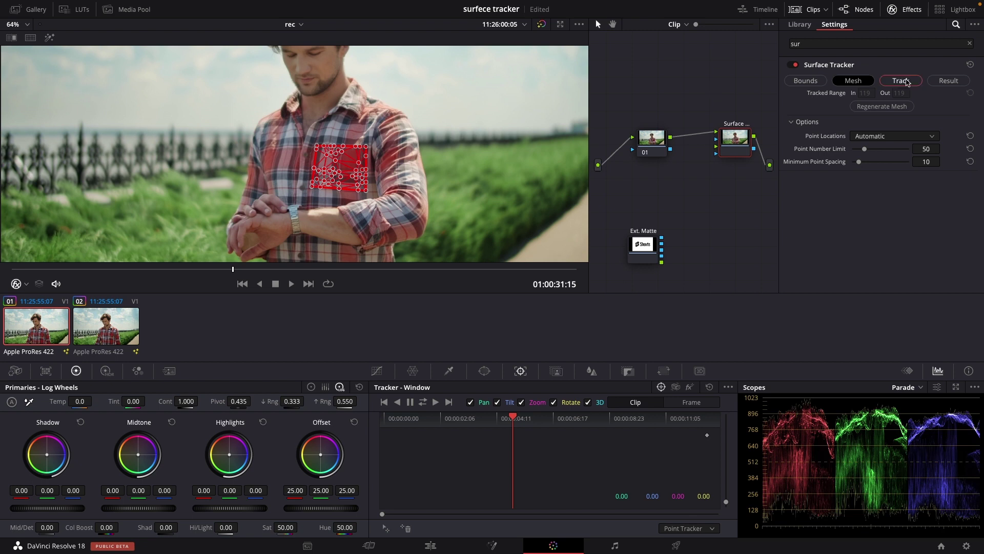
left_click(905, 81)
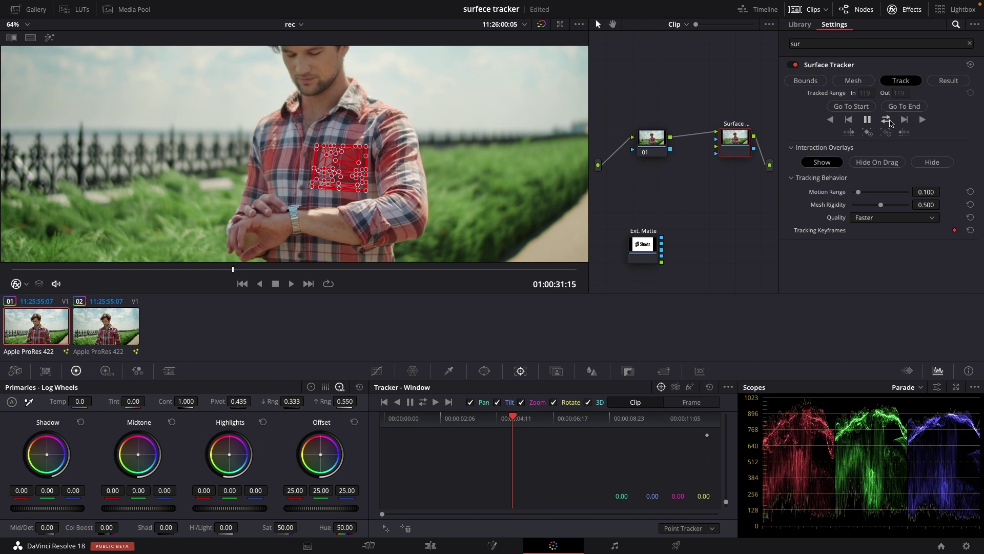
left_click(886, 120)
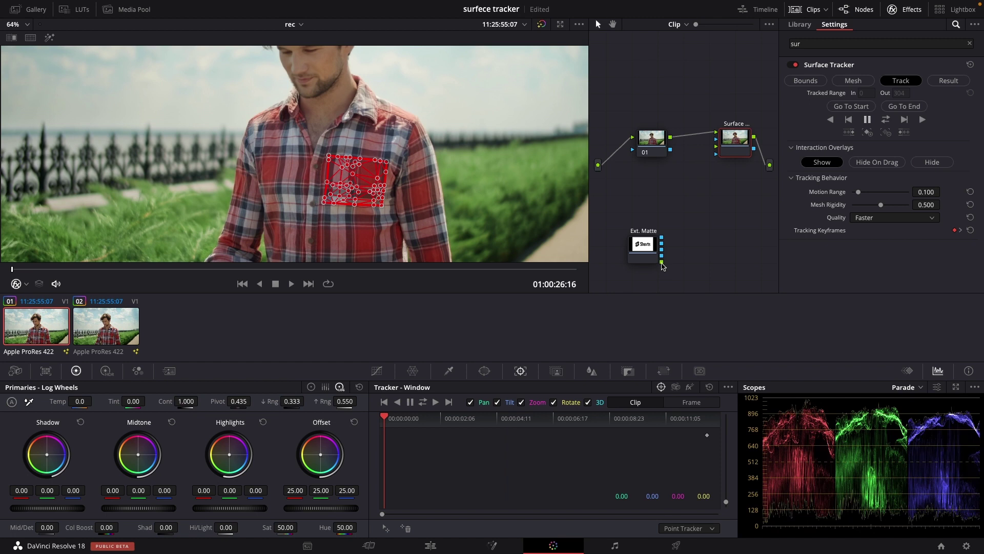
Connect the Ext. Matte logo output to the Surface Tracker input and view the Result tab
mouse_move(662, 265)
left_mouse_down()
mouse_move(689, 267)
mouse_move(702, 151)
mouse_move(718, 148)
left_mouse_up()
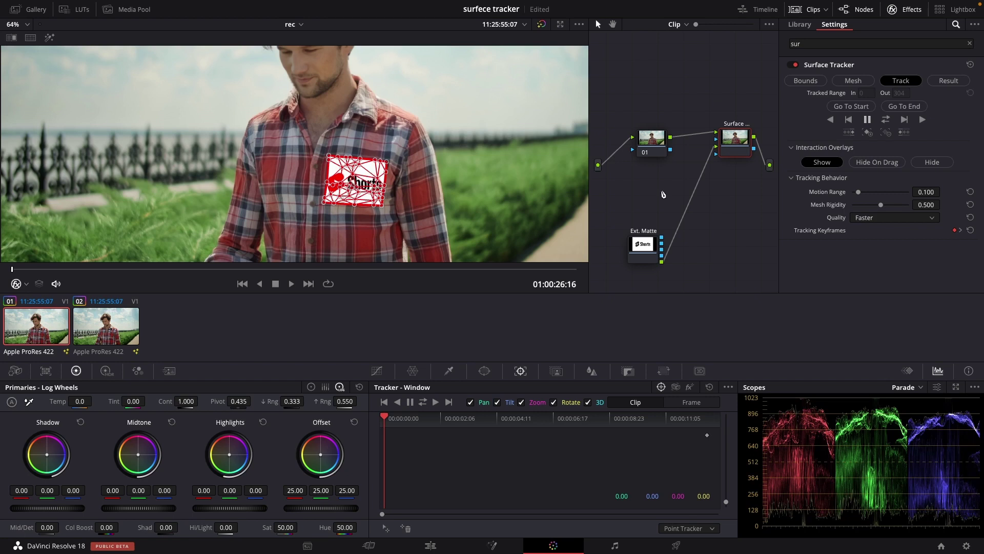
left_click(941, 84)
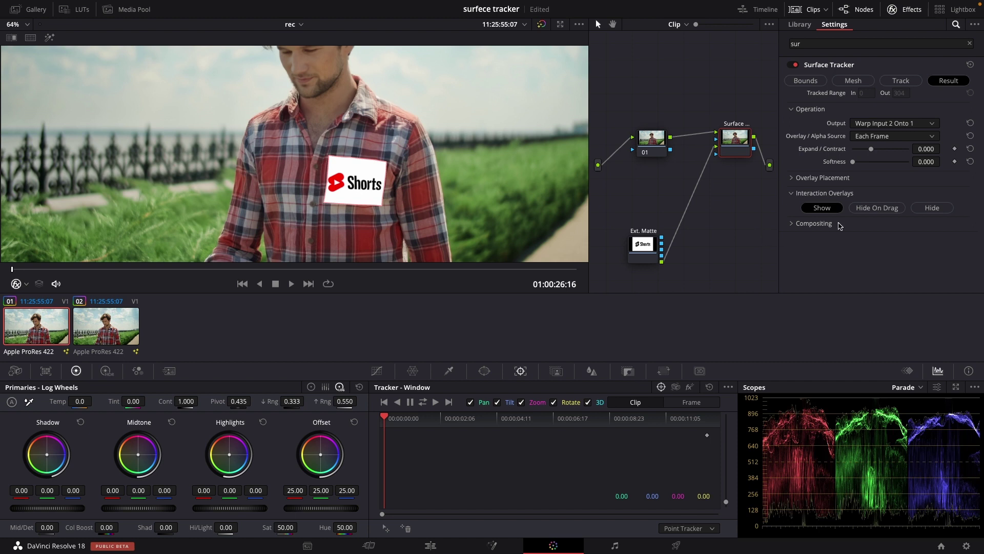
Go to the reference frame and keep overlay Positioning on Interactive - Canvas
left_click(791, 181)
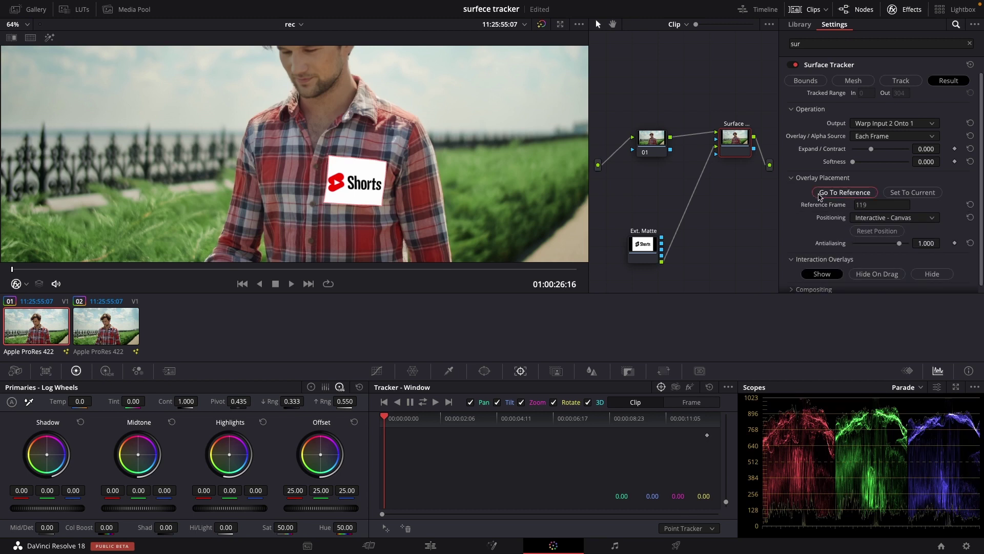
left_click(819, 195)
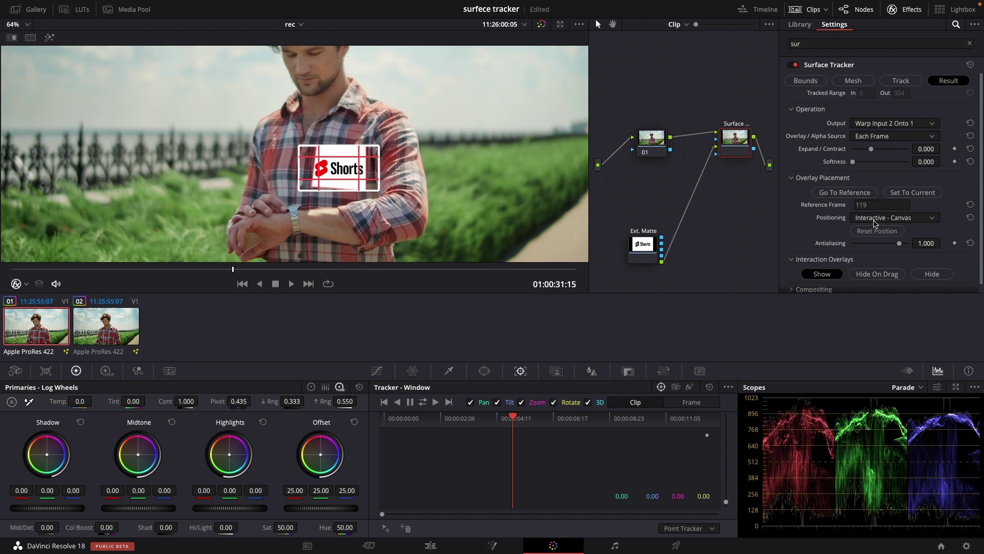
left_click(915, 223)
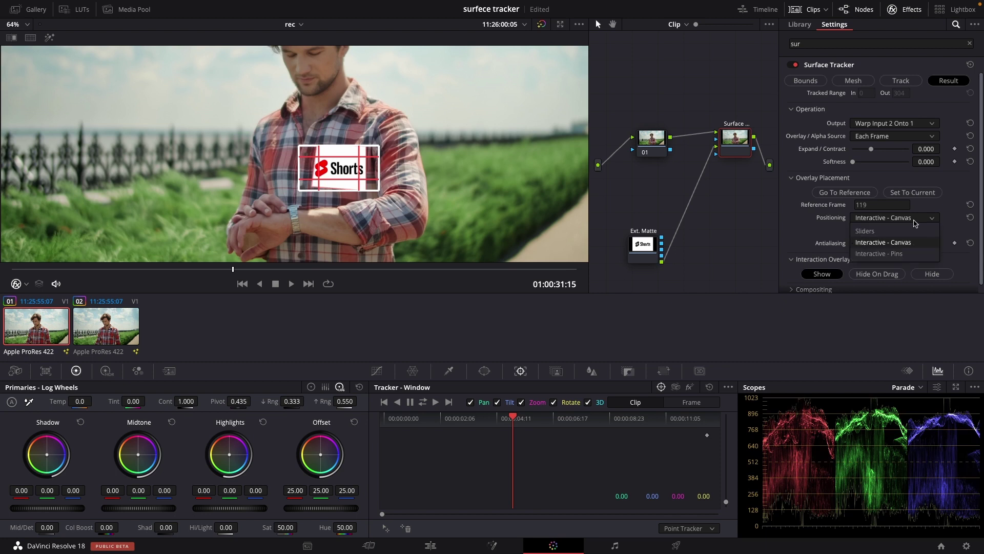
key("Up")
left_click(914, 241)
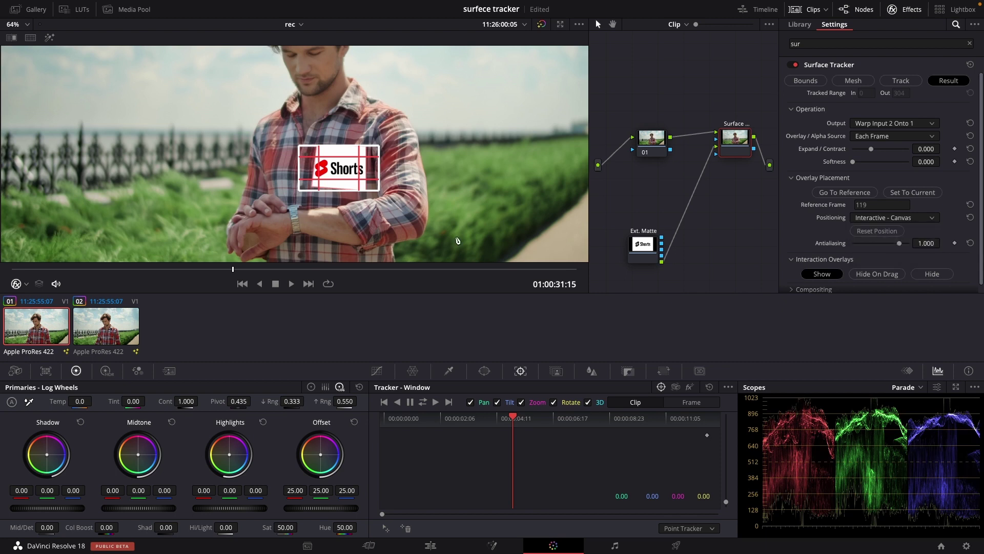
Drag the logo's corner handles to fit the shirt, then play back to check
left_click_drag(297, 146, 315, 148)
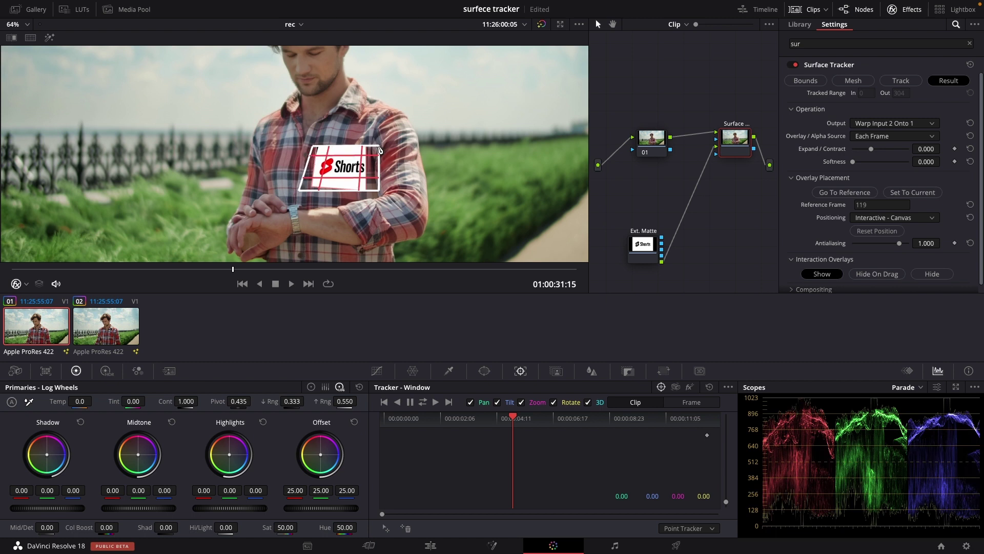
left_click_drag(380, 146, 366, 147)
left_click_drag(380, 189, 306, 190)
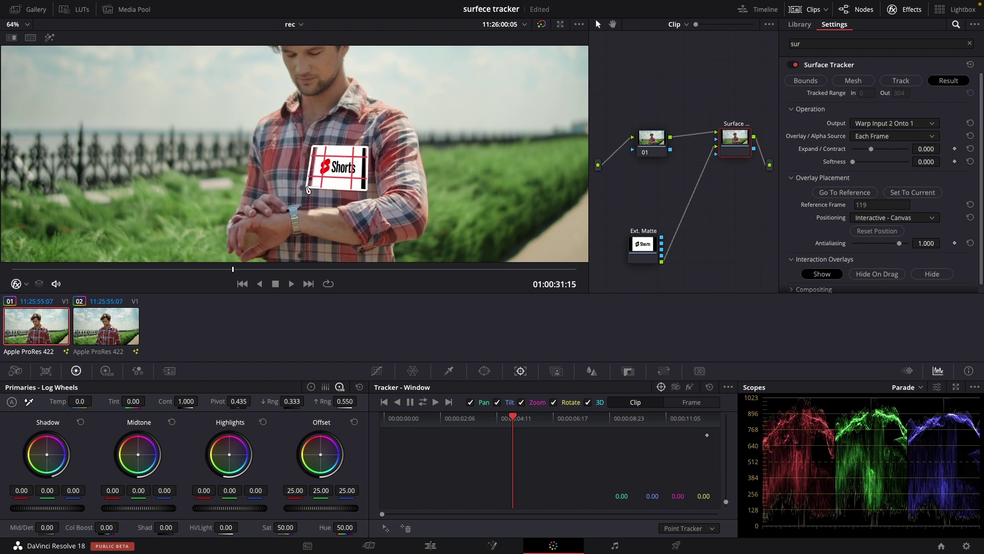
left_click_drag(368, 147, 373, 146)
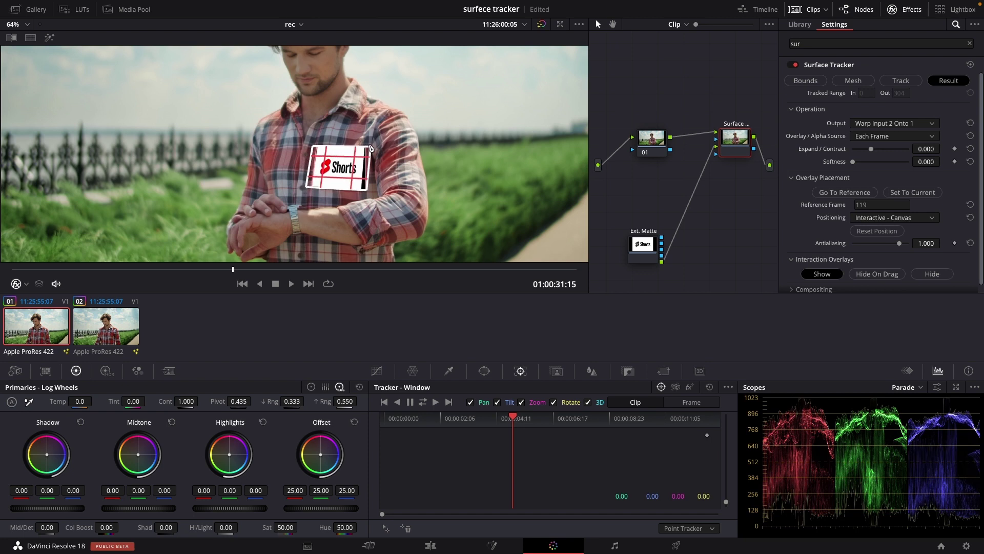
left_click_drag(367, 192, 373, 192)
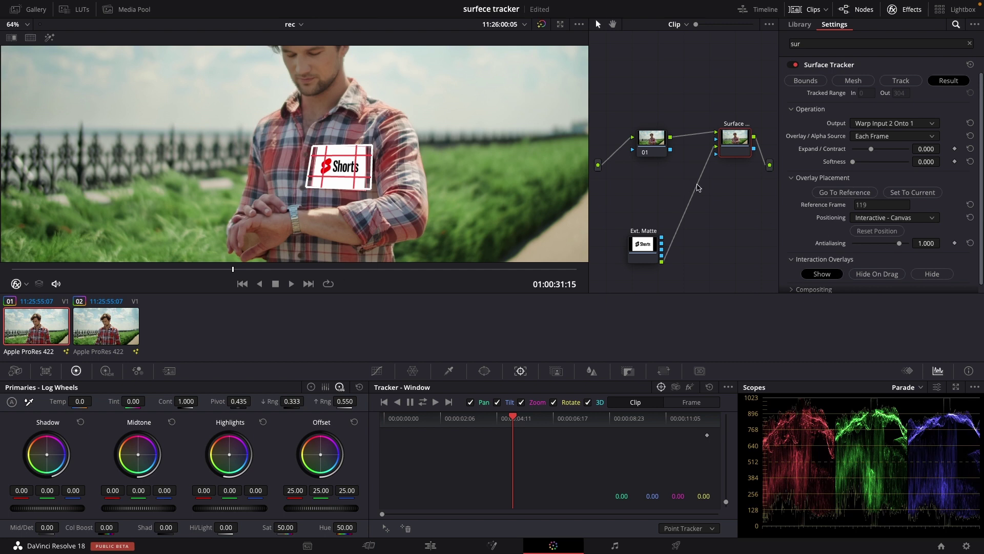
key("space")
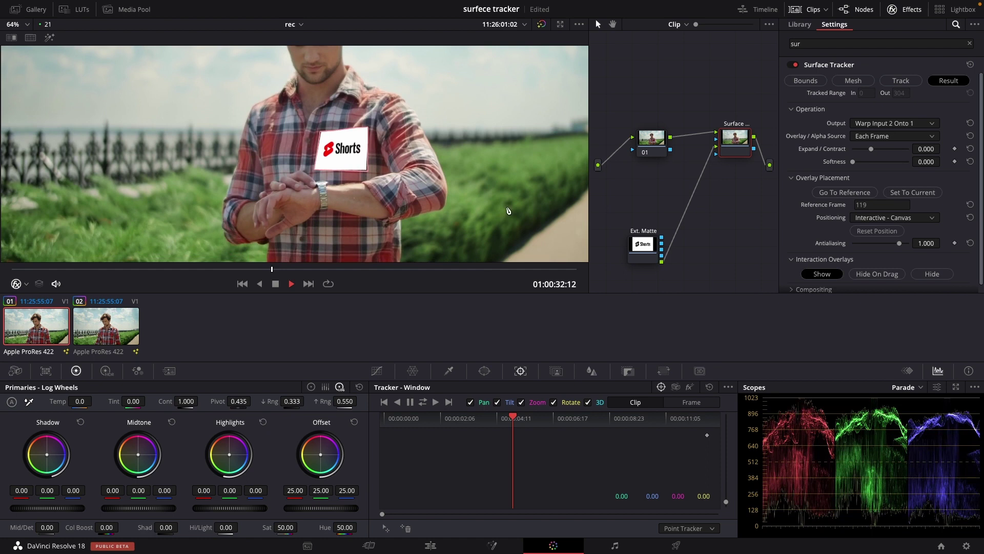
key("space")
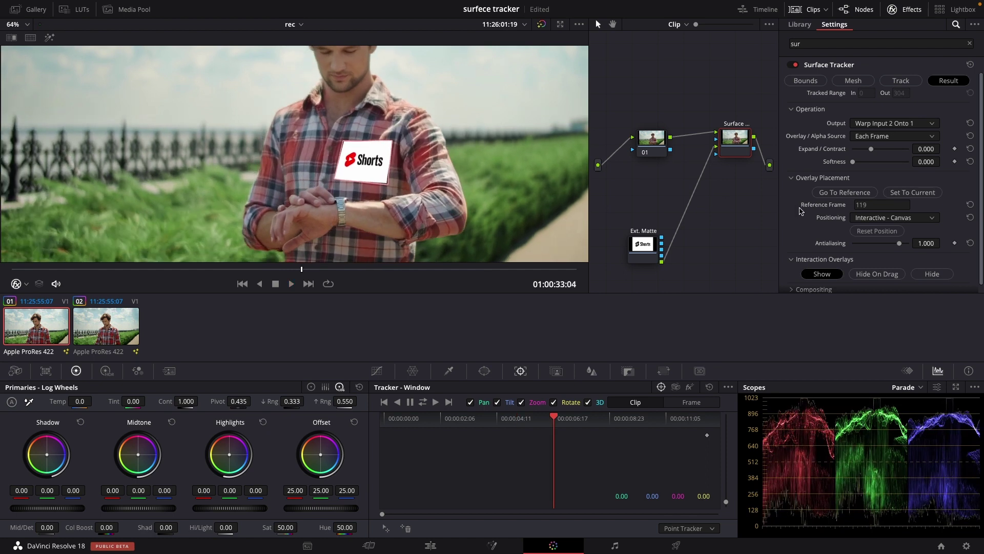
mouse_move(824, 205)
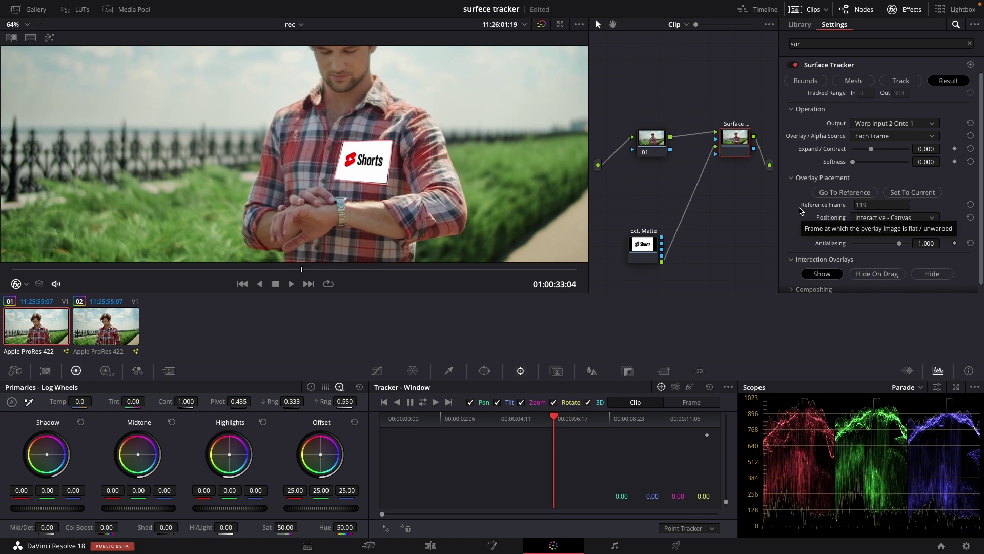
scroll(800, 210, "down", 1)
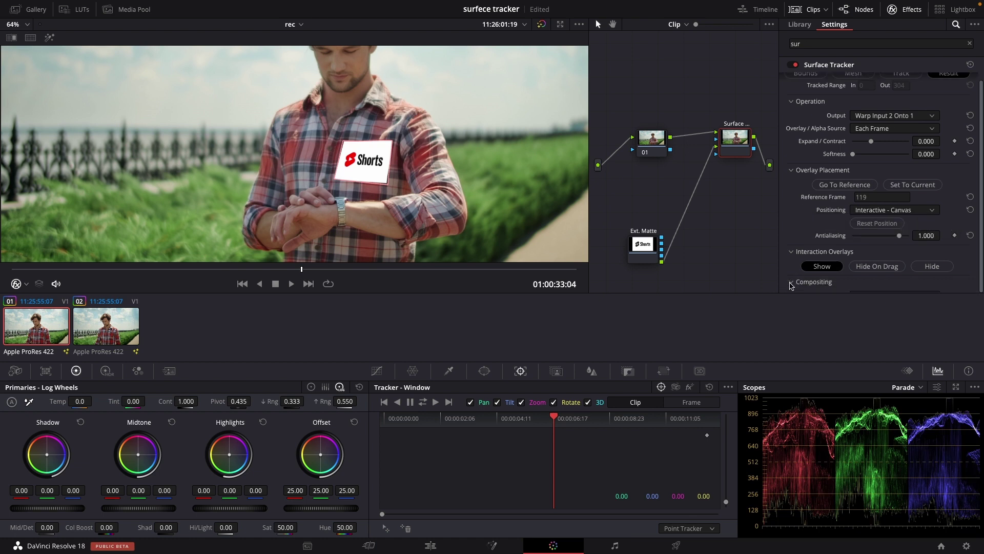
Under Compositing, set the Surface Tracker's Composite Type to Multiply
left_click(791, 284)
scroll(815, 273, "down", 2)
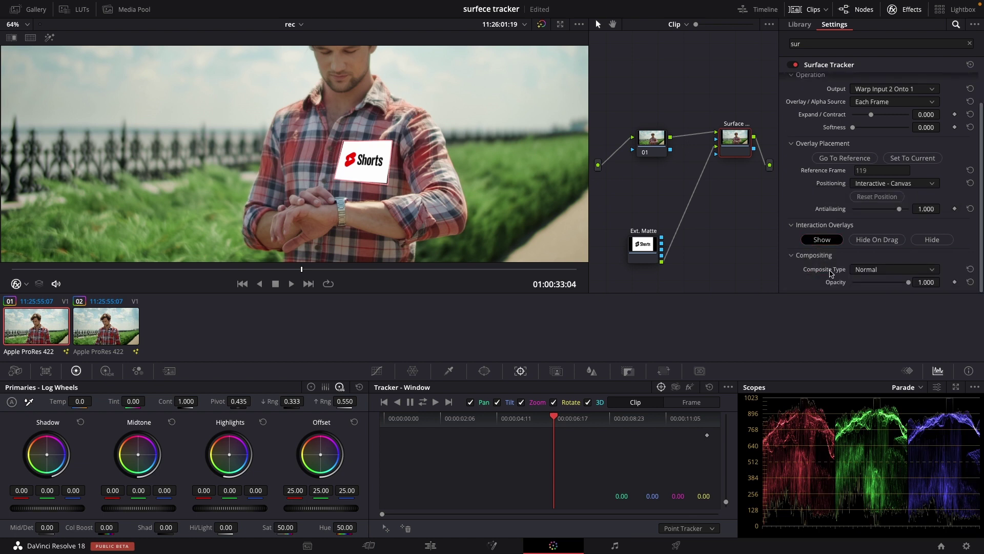
left_click(874, 270)
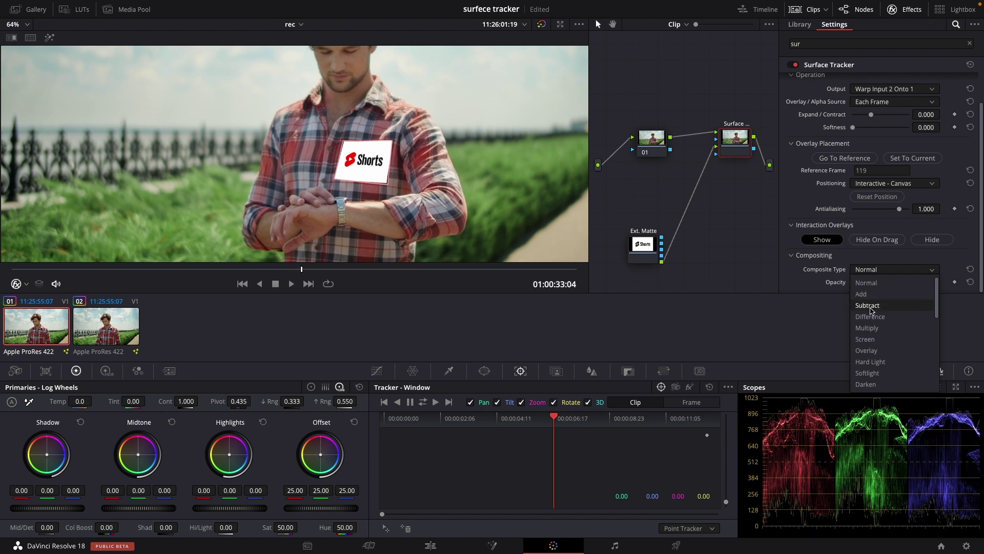
left_click(868, 329)
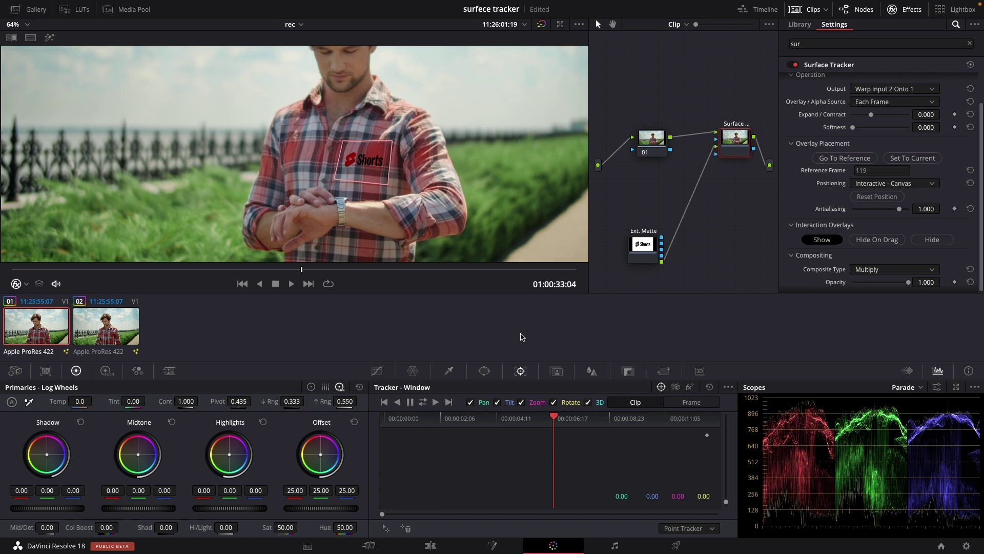
On the Edit page, jump the playhead to the second clip and select it
left_click(333, 270)
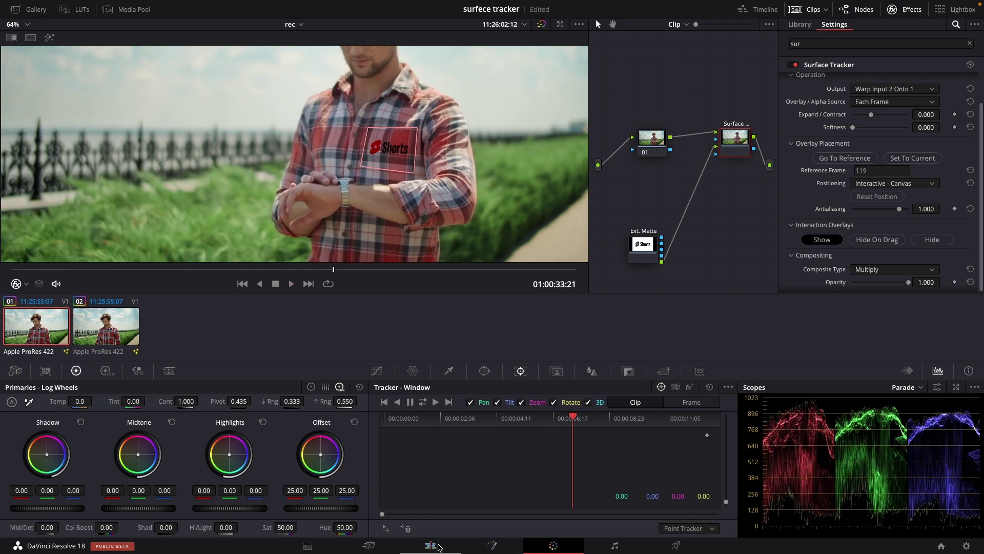
left_click(438, 547)
left_click(255, 371)
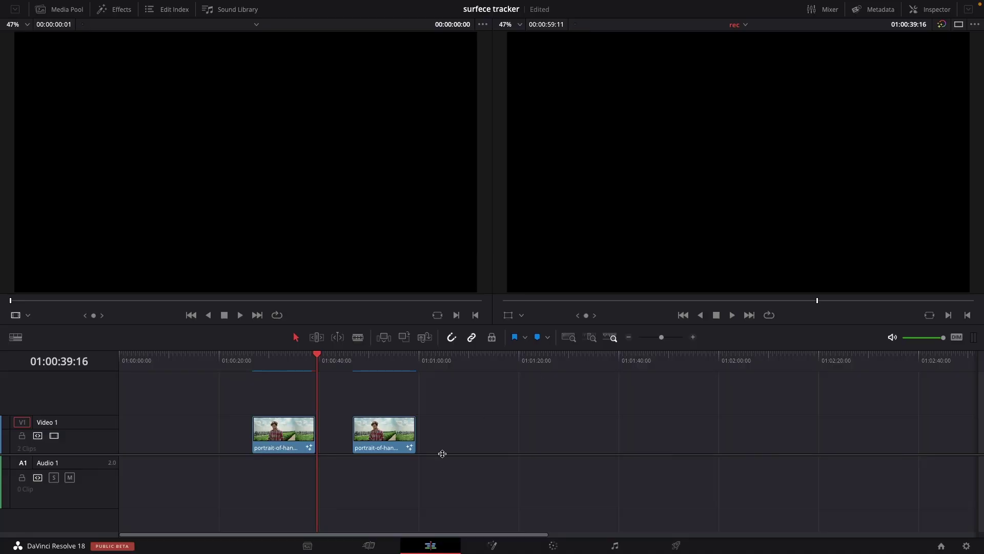
key("Down")
left_click(397, 444)
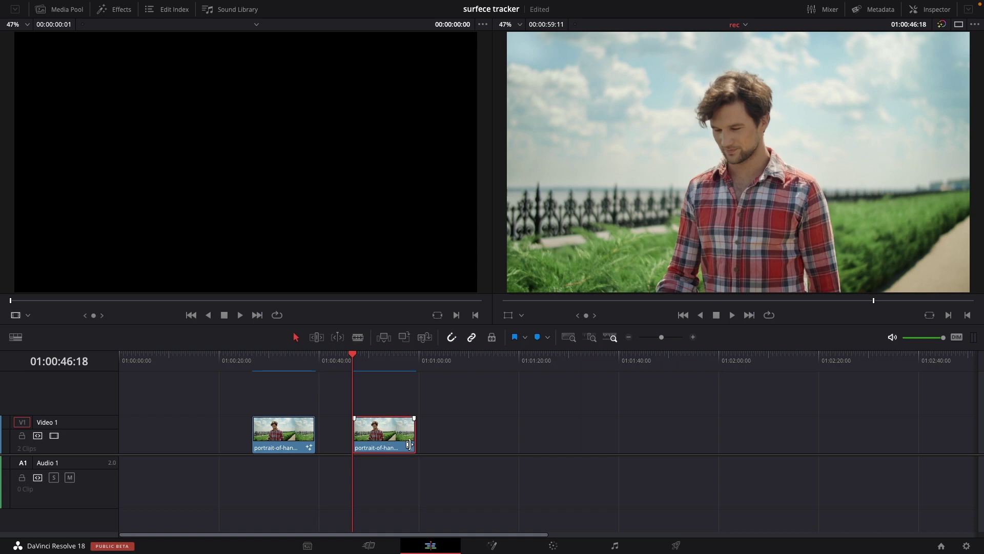
On the Fusion page, recentre MediaIn1 and MediaOut1 and insert a Surface Tracker between them
left_click(497, 548)
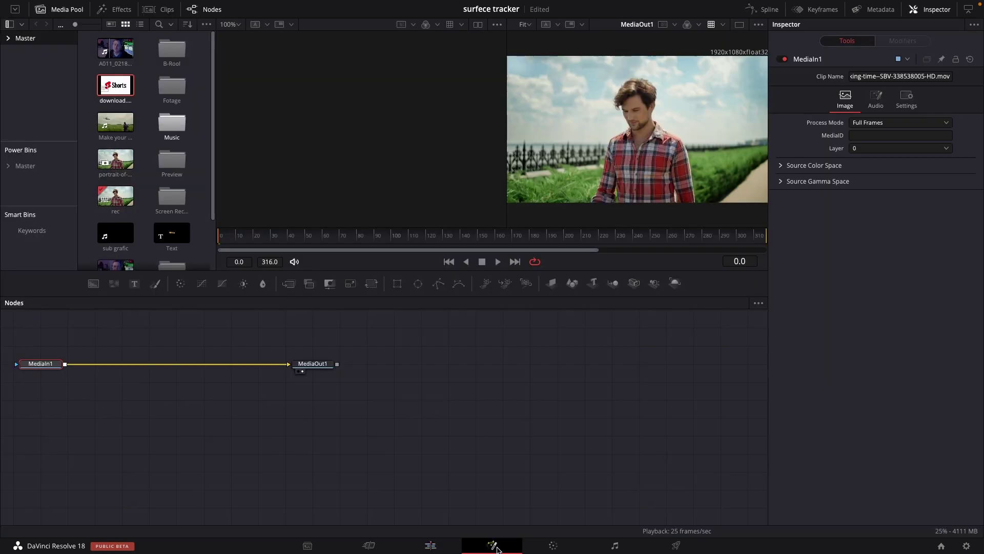
left_click_drag(438, 336, 40, 421)
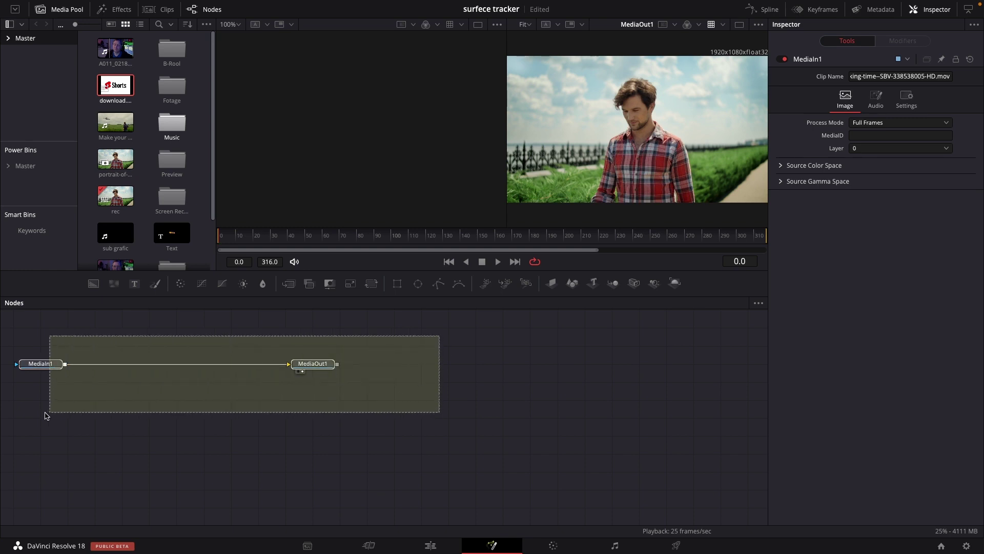
left_click_drag(40, 364, 279, 396)
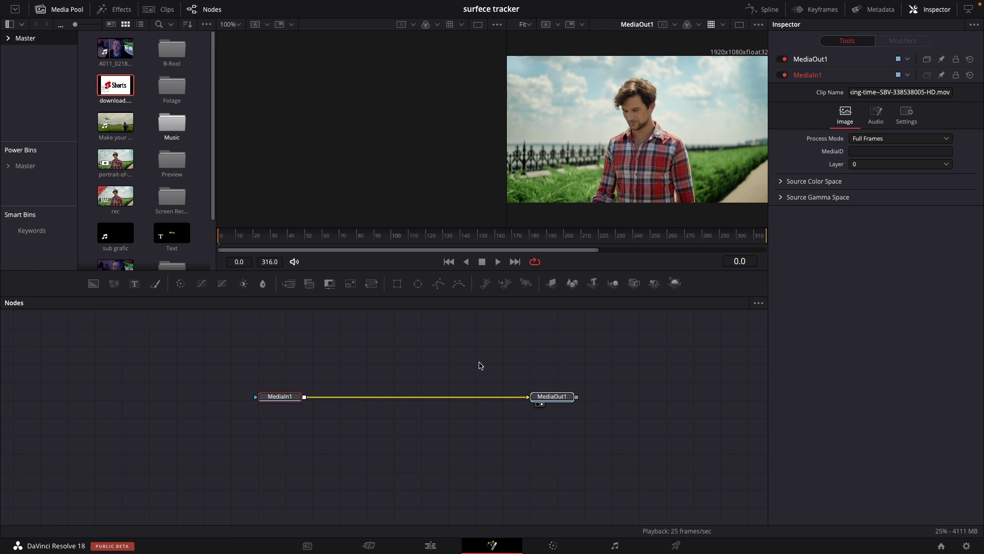
key("shift+space")
type("sur")
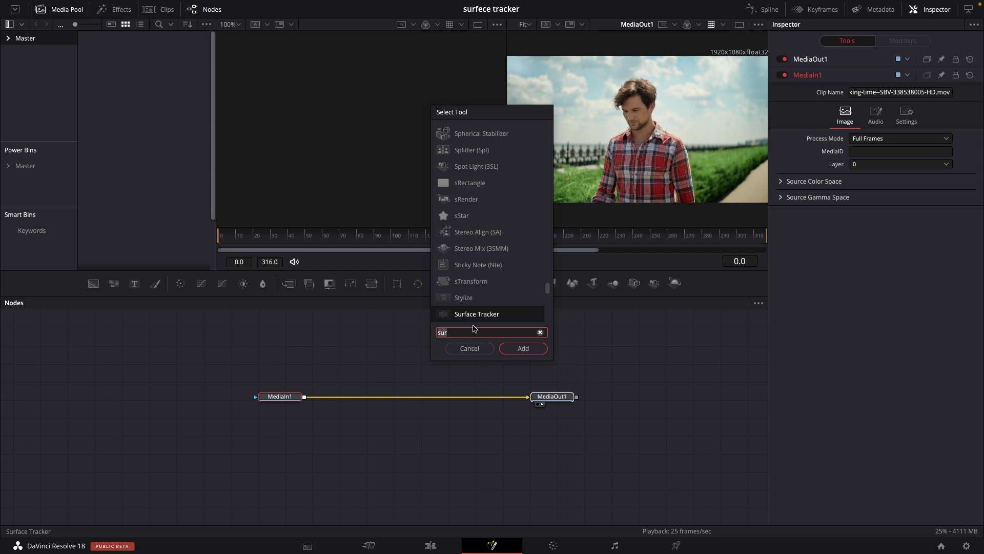
left_click(474, 314)
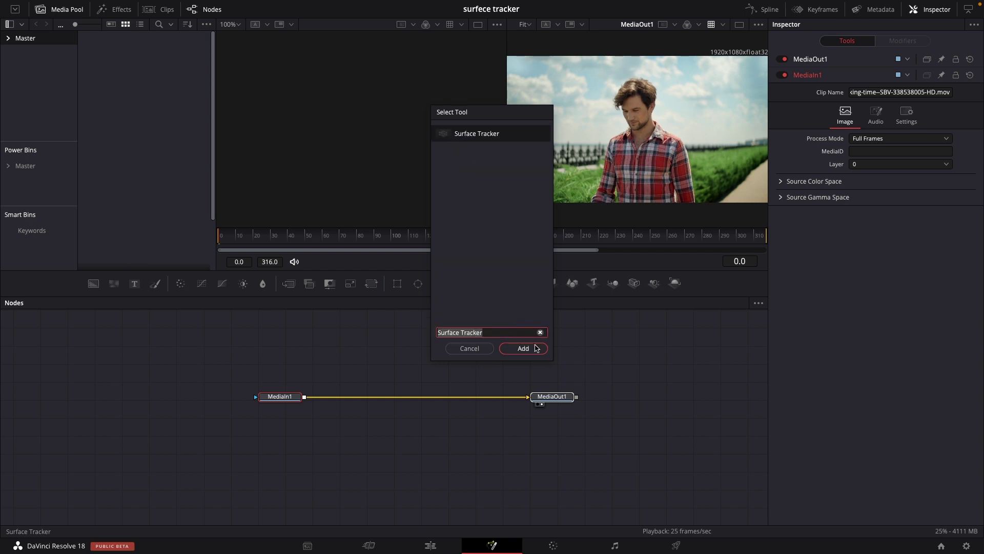
left_click(535, 349)
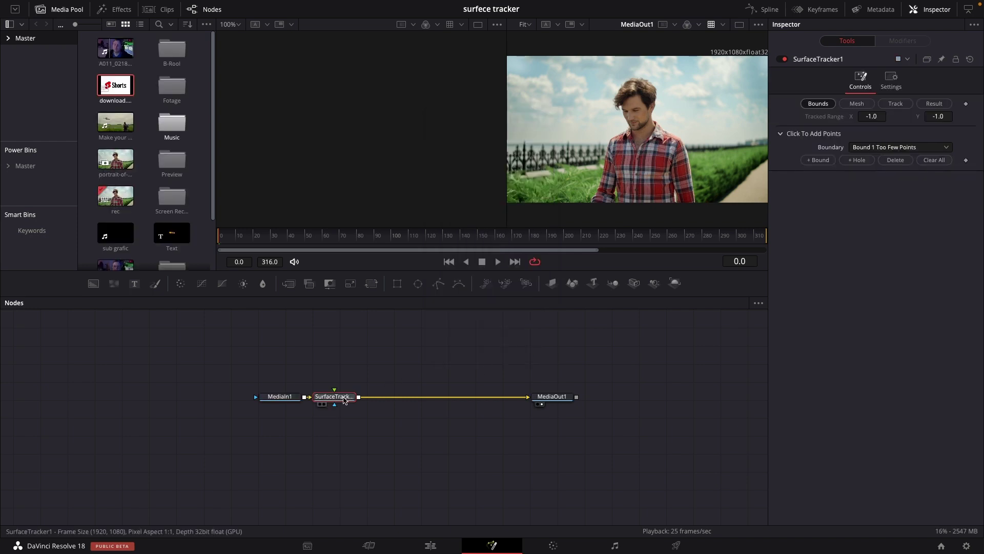
mouse_move(345, 401)
left_mouse_down()
mouse_move(437, 399)
mouse_move(415, 395)
left_mouse_up()
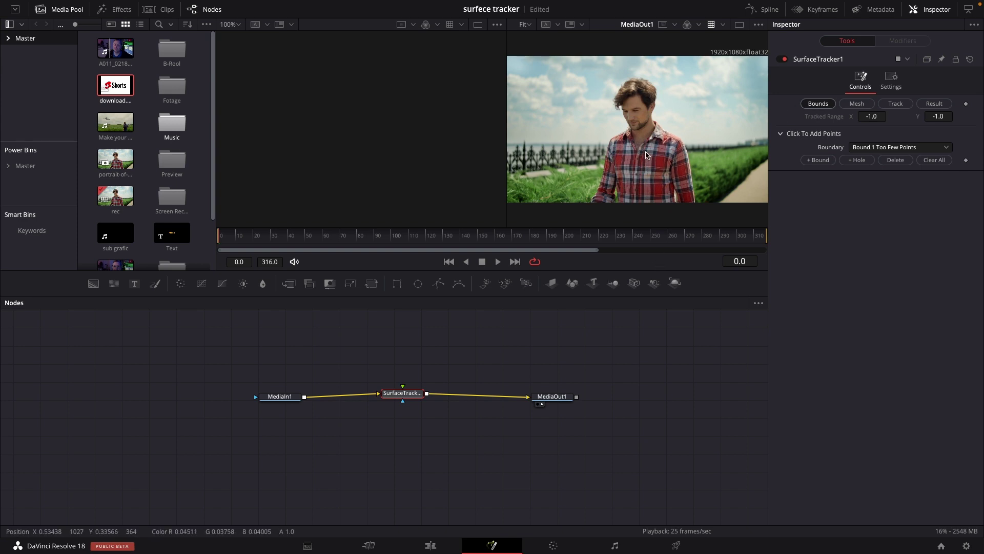
Draw a four-point boundary on the shirt chest, then go to the Mesh and Track tabs
left_click(646, 153)
left_click(644, 170)
left_click(666, 171)
left_click(667, 156)
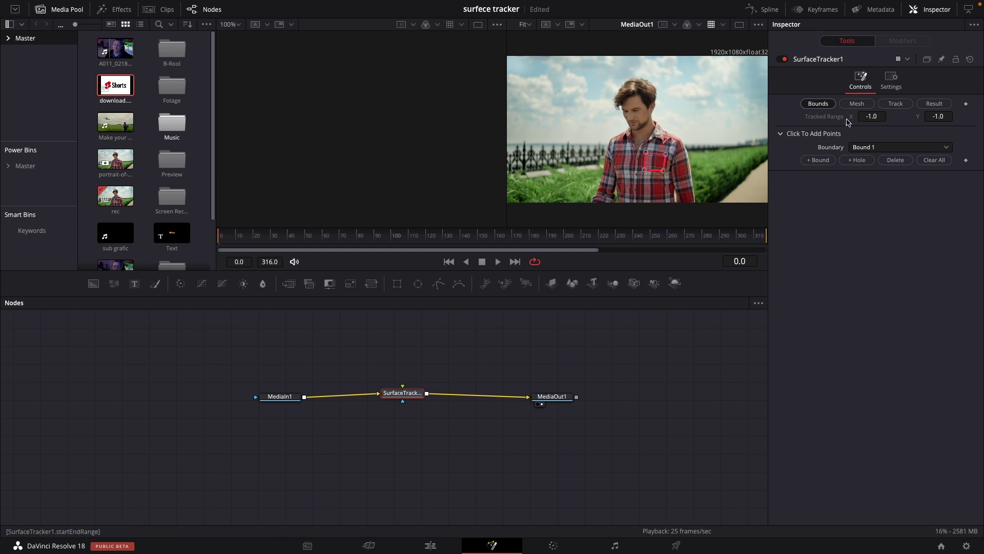
left_click(857, 104)
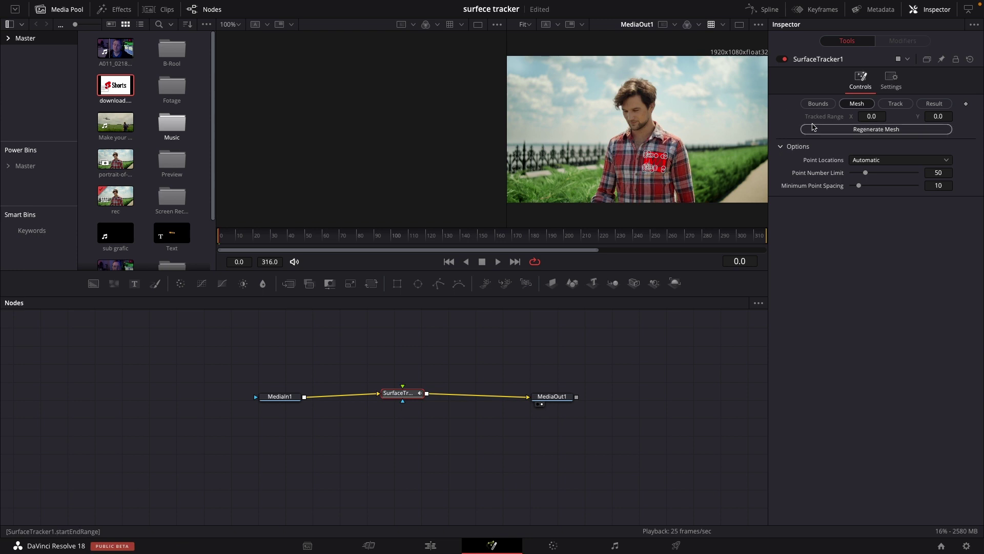
left_click(896, 104)
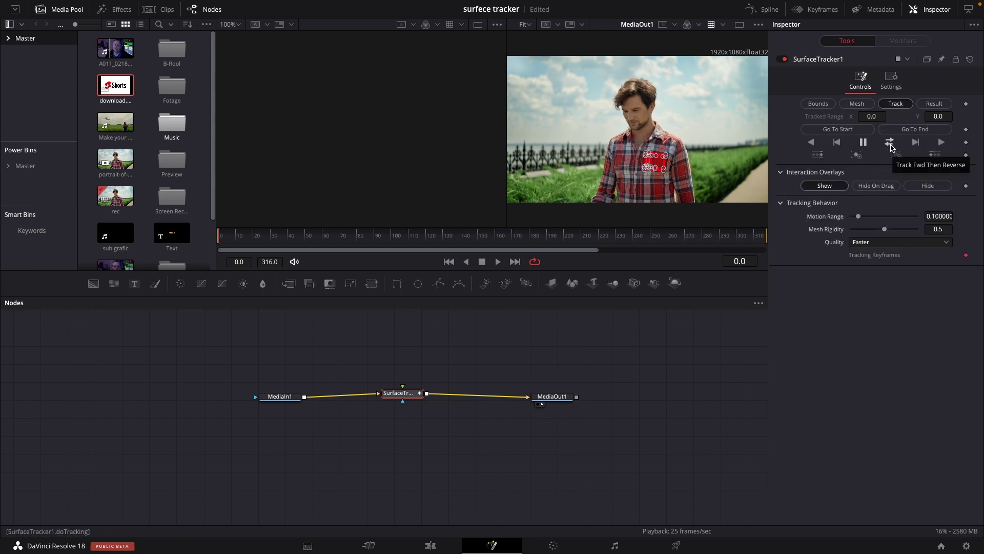
Track the shirt mesh forward then reverse over frames 0–316, then play it back
left_click(891, 146)
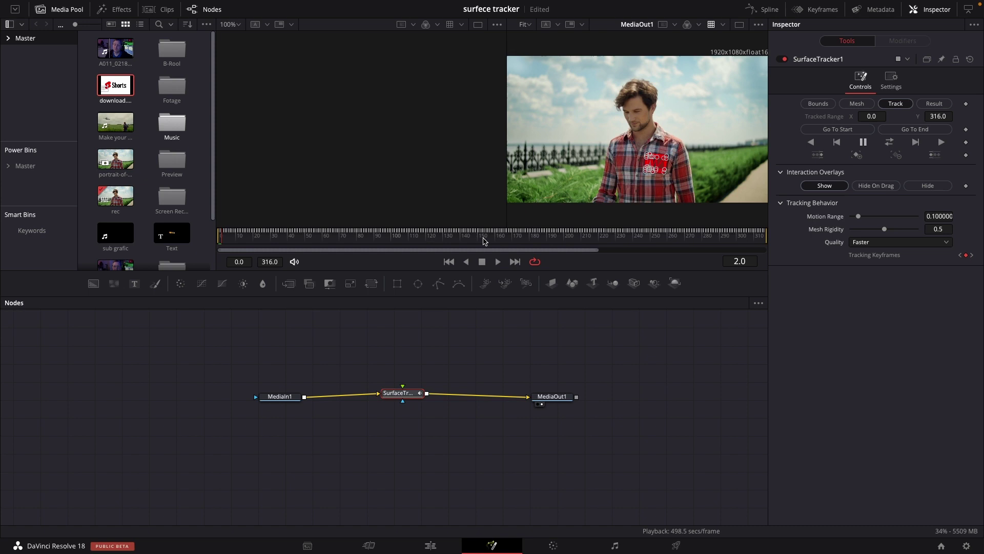
key("space")
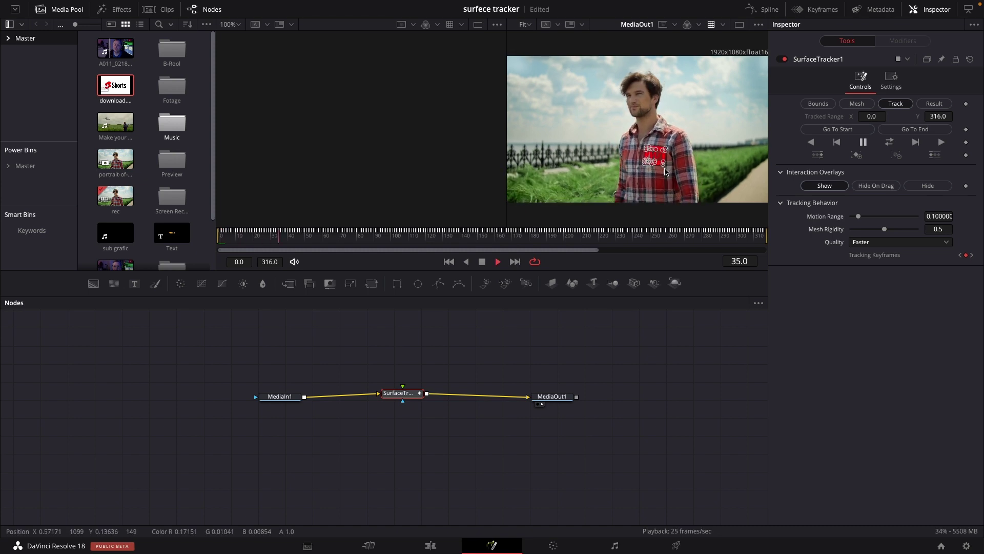
key("space")
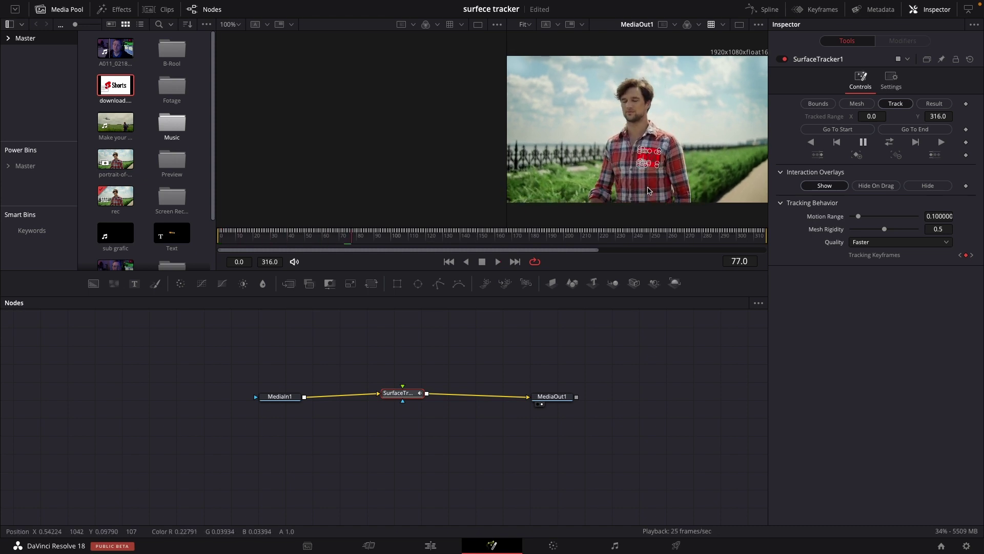
Add download.png to the node graph and wire it into SurfaceTracker's overlay input
left_click(932, 104)
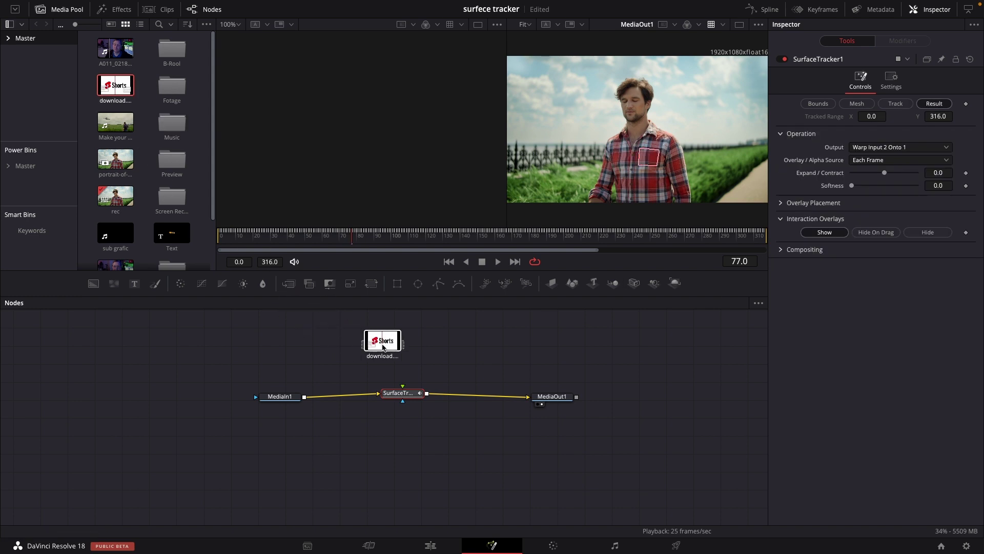
left_click_drag(114, 89, 355, 358)
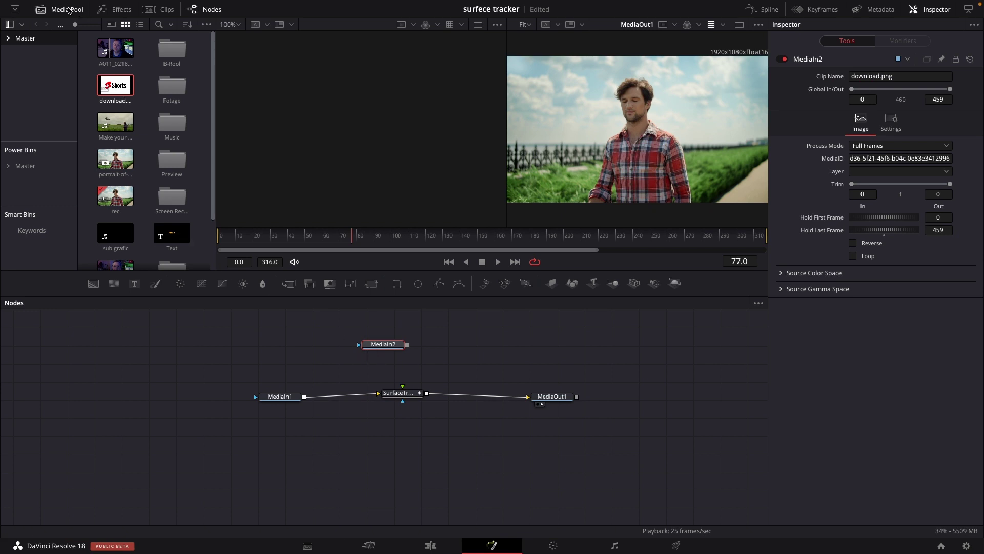
left_click(69, 10)
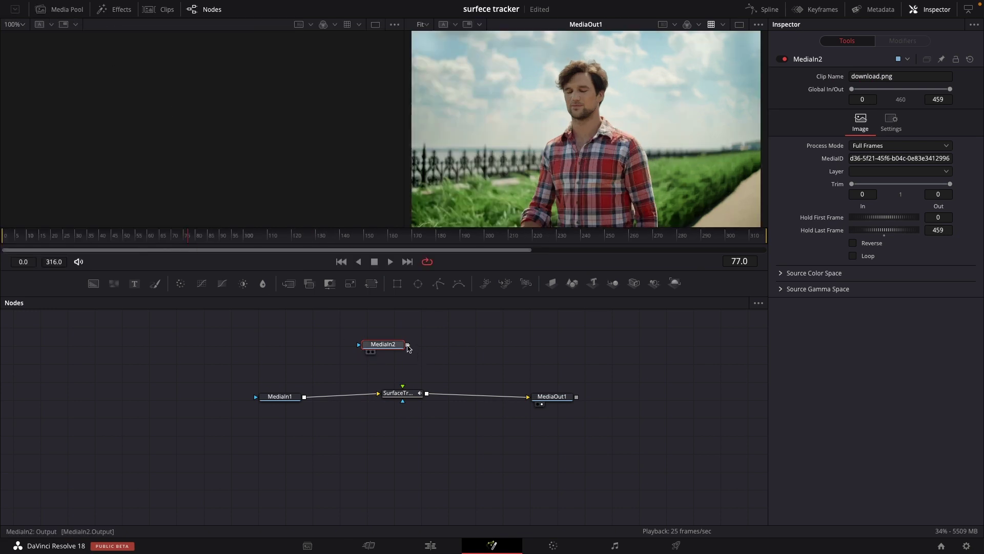
left_click_drag(409, 345, 403, 386)
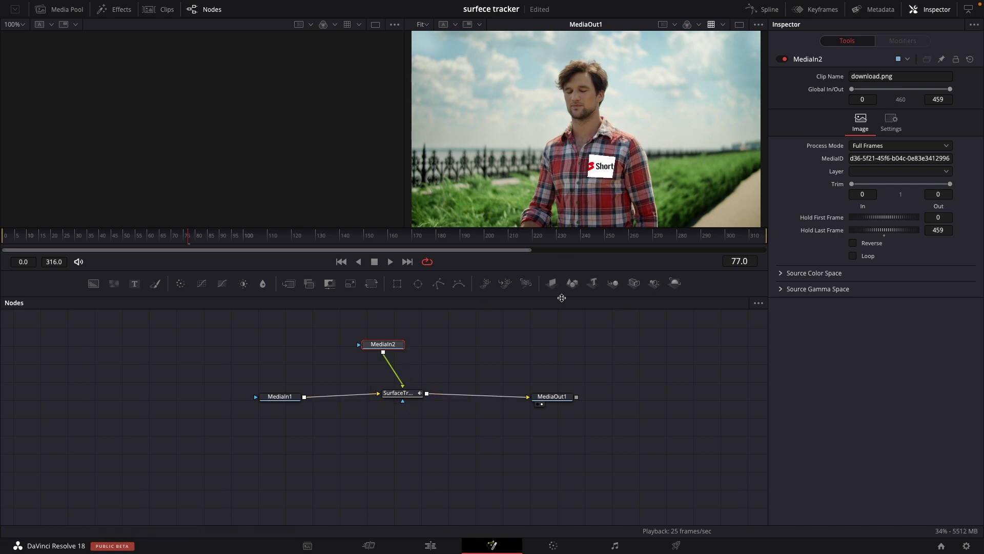
left_click(396, 399)
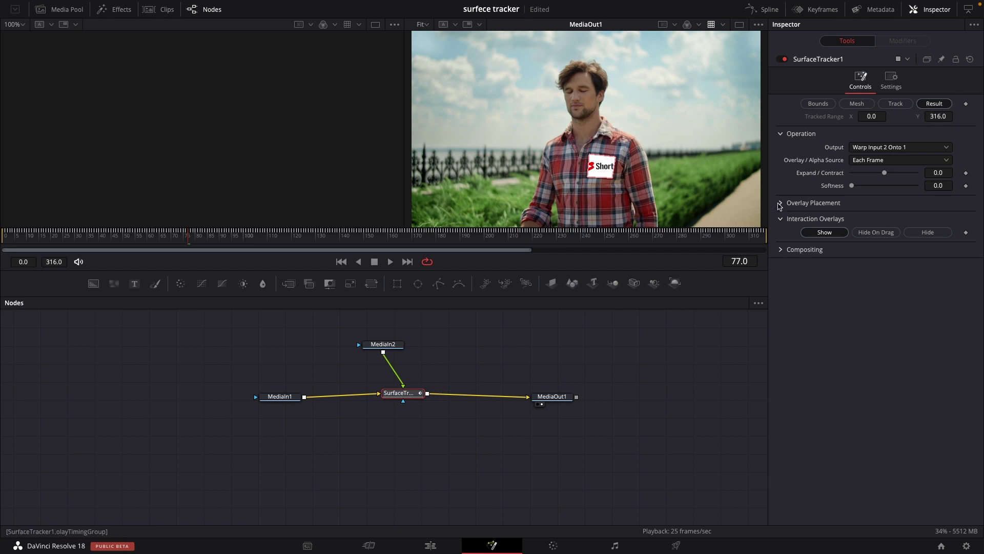
Jump to the reference frame and nudge the Shorts patch onto the shirt
left_click(780, 205)
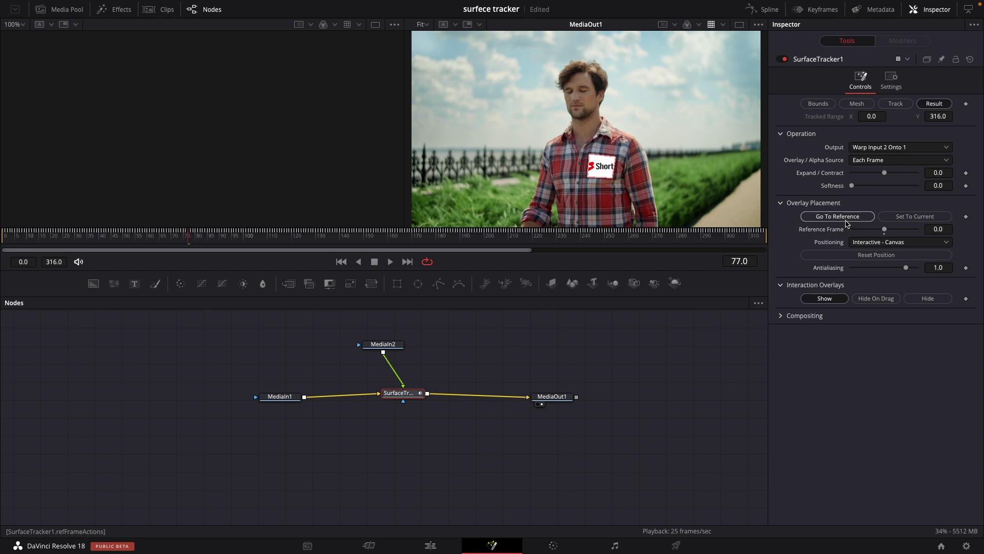
left_click(846, 218)
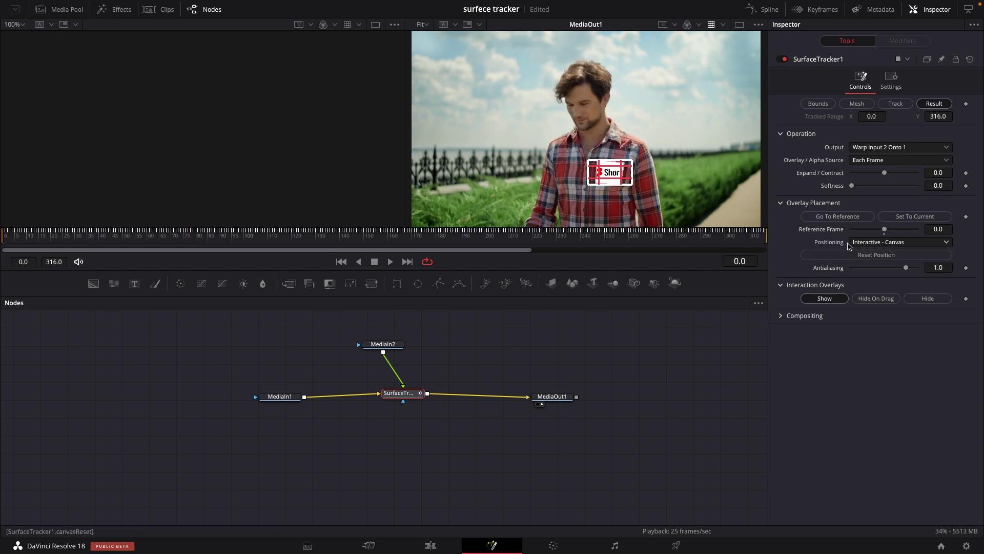
left_click_drag(612, 173, 616, 176)
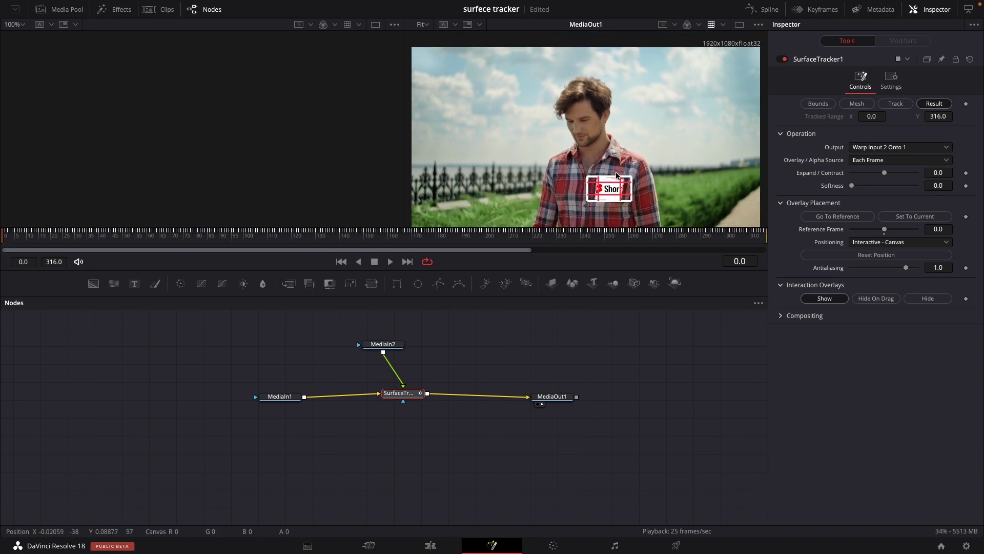
scroll(615, 176, "down", 3)
scroll(623, 173, "up", 6)
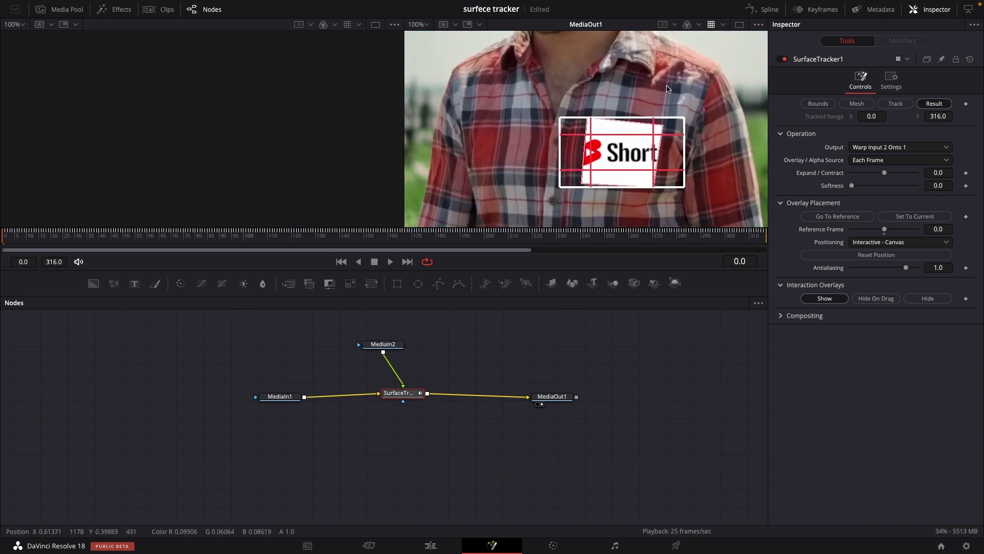
Drag the logo's four corner handles inward to fit the shirt chest
left_click_drag(567, 112, 588, 116)
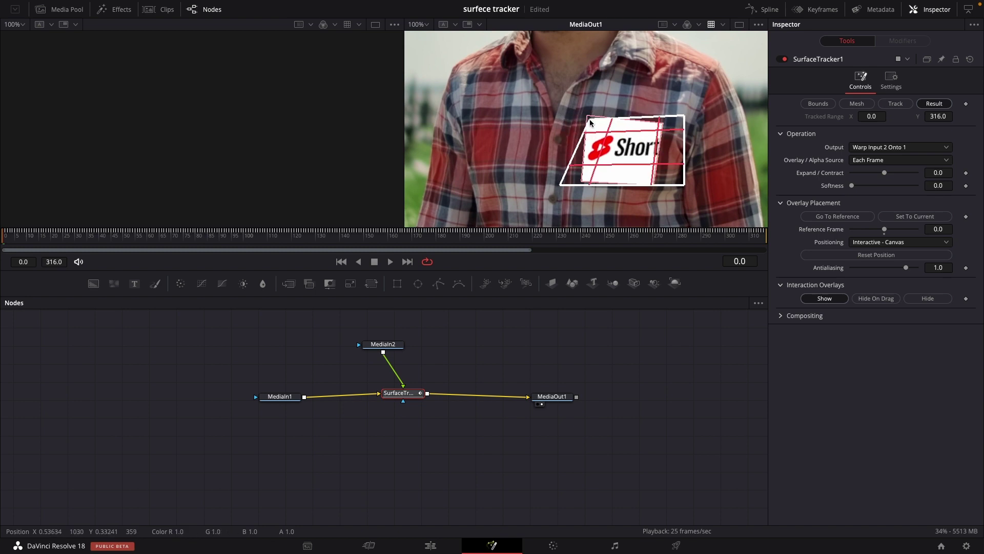
left_click_drag(685, 117, 663, 121)
left_click_drag(684, 188, 659, 186)
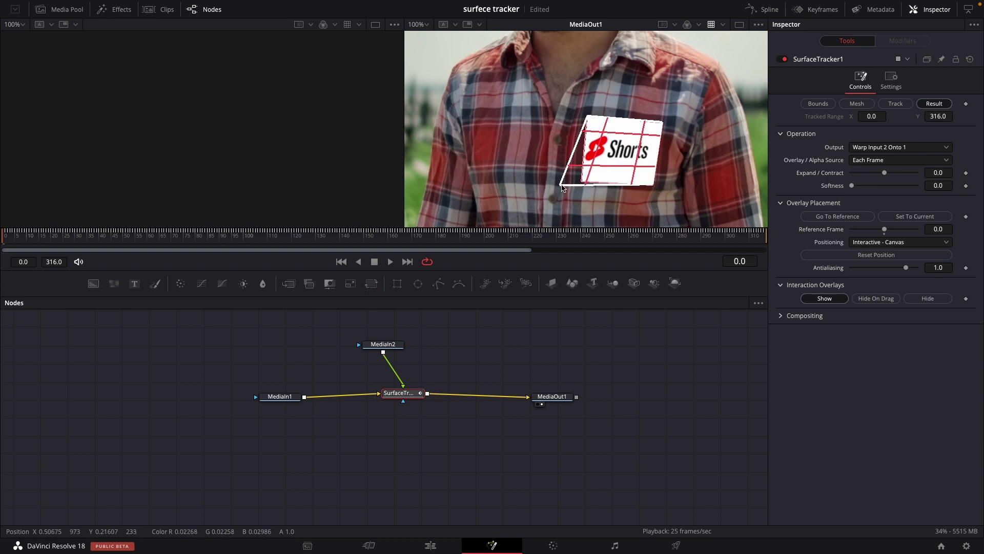
left_click_drag(562, 186, 583, 184)
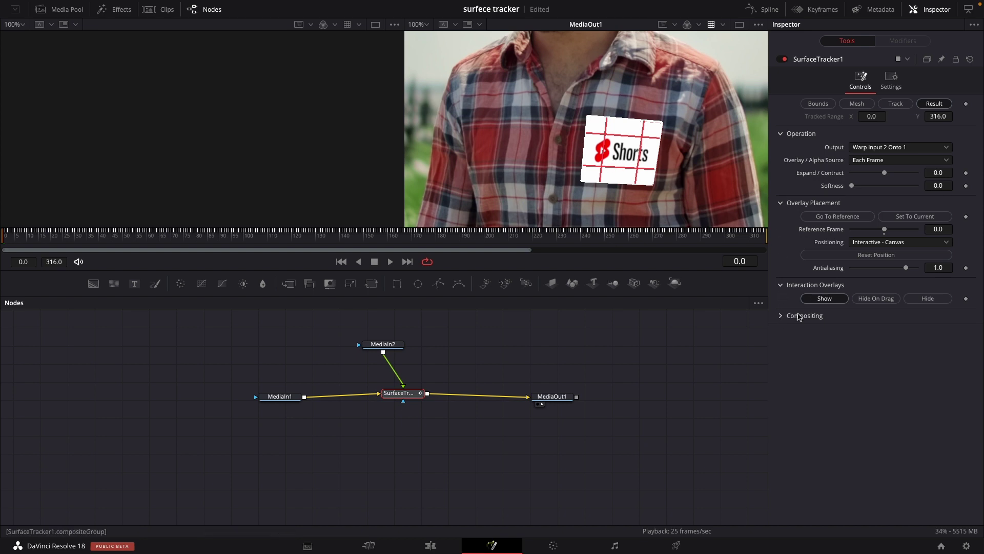
Set the logo's Composite Type to Multiply, leaving Opacity at 1.0
left_click(782, 317)
left_click(867, 330)
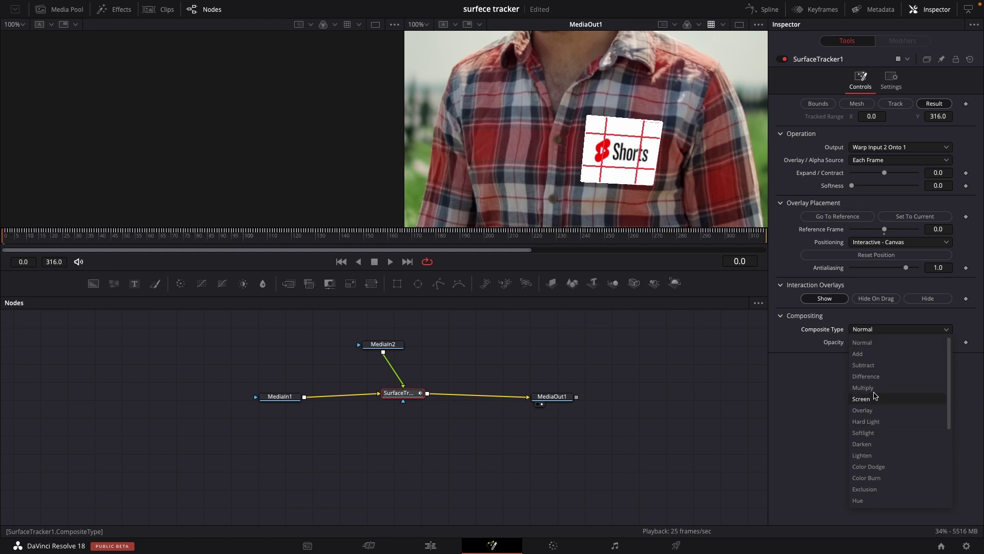
left_click(863, 388)
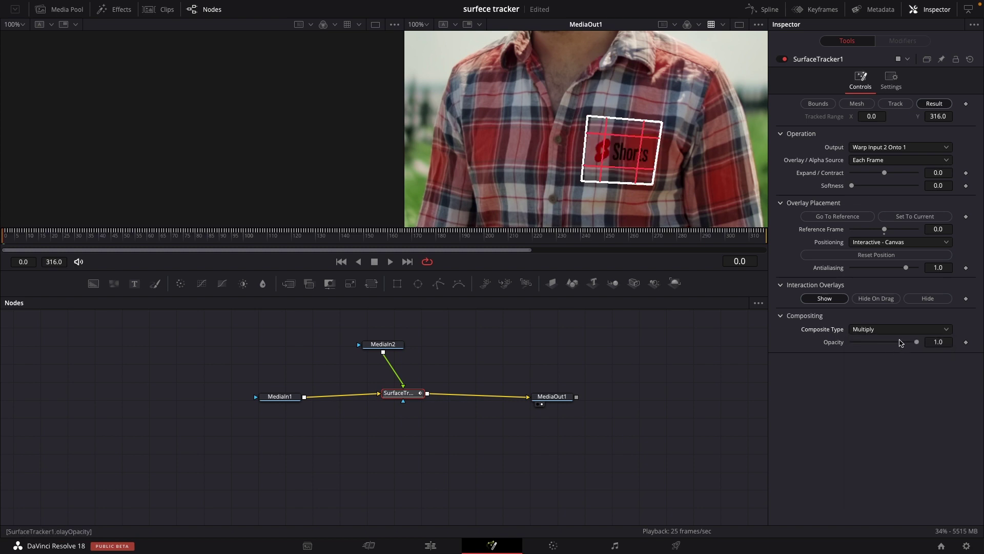
left_click_drag(916, 343, 889, 348)
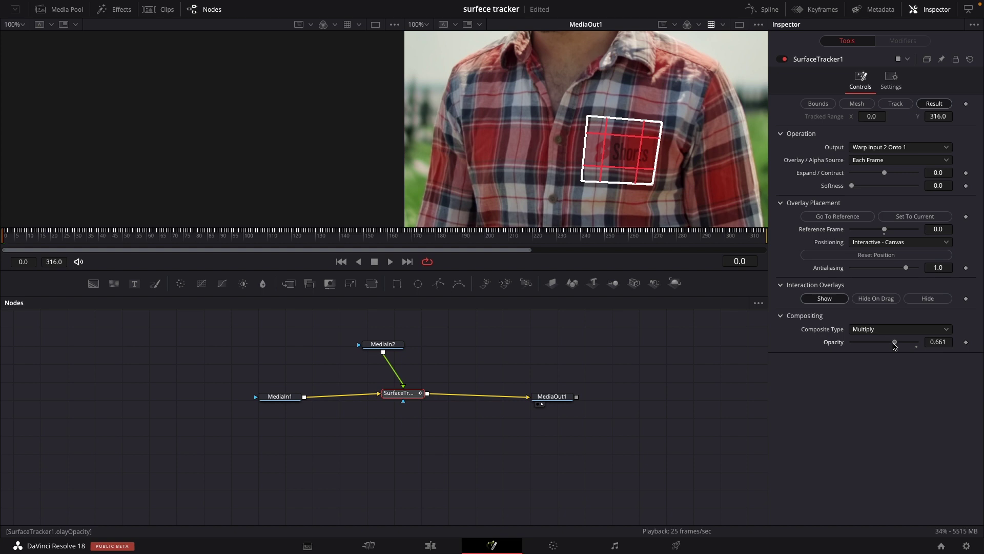
left_click_drag(895, 345, 918, 346)
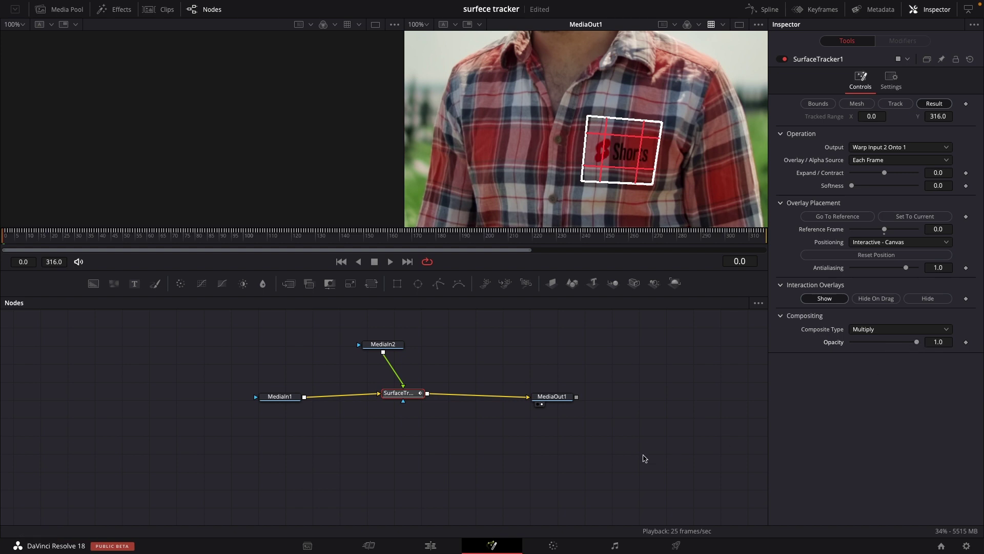
Switch to the Edit page to preview the logo blended onto the shirt
left_click(431, 545)
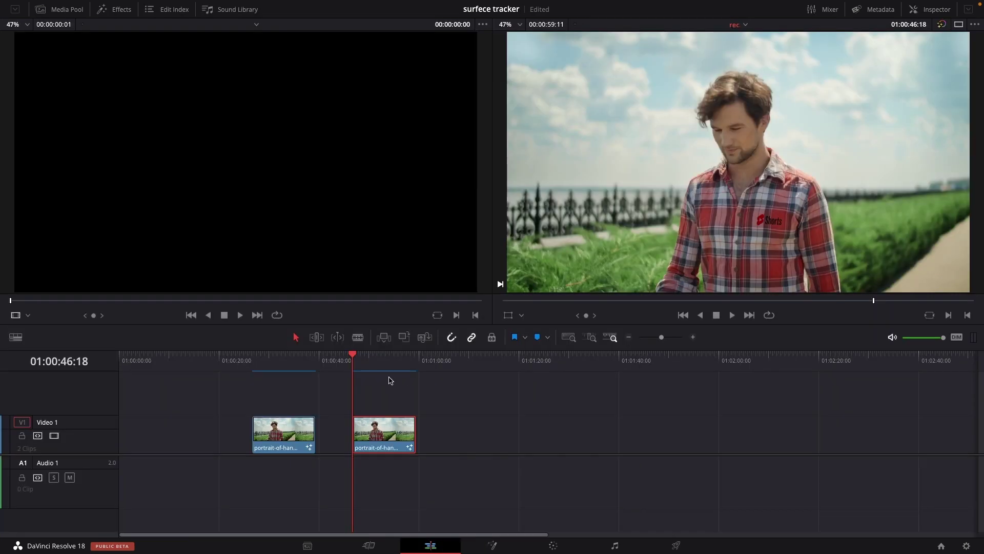